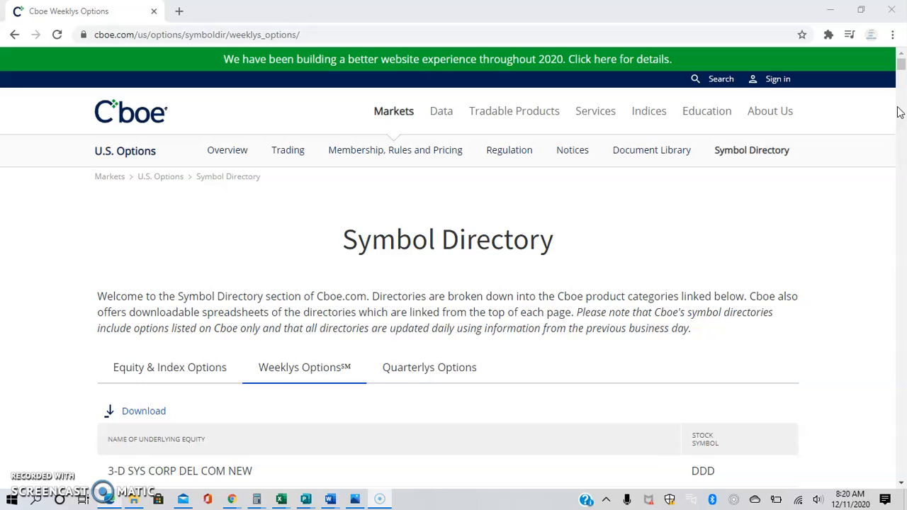
Step: Download the Weeklys Options symbol directory from the Cboe page and open the CSV file in Excel
left_click(362, 32)
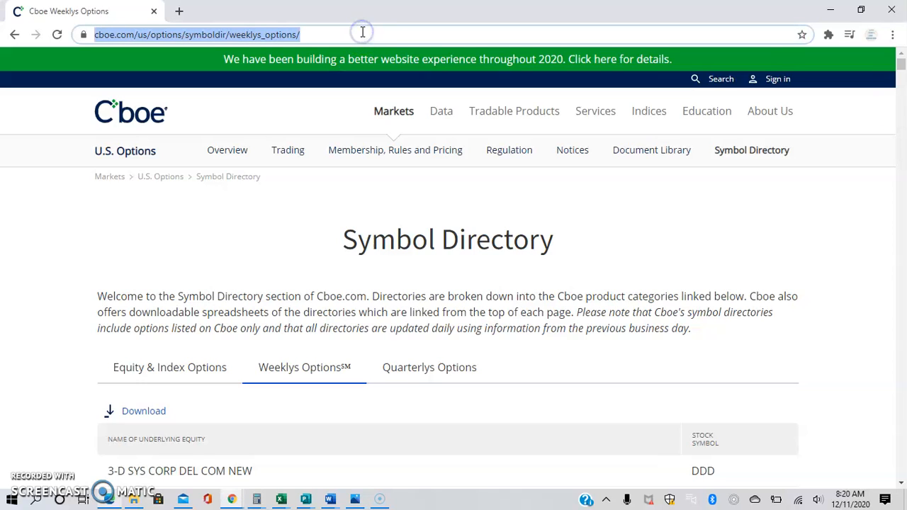
left_click(59, 261)
mouse_move(902, 64)
left_mouse_down()
mouse_move(901, 140)
mouse_move(902, 54)
left_mouse_up()
left_click(142, 412)
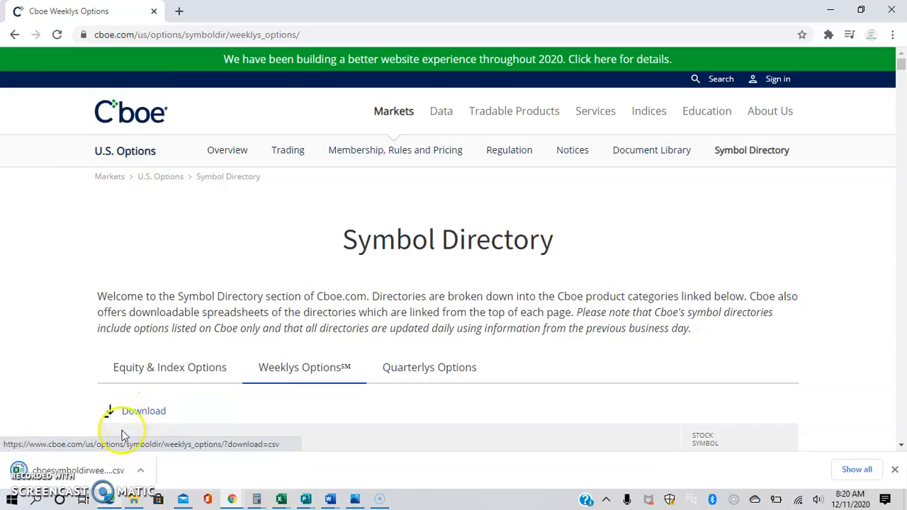
left_click(111, 472)
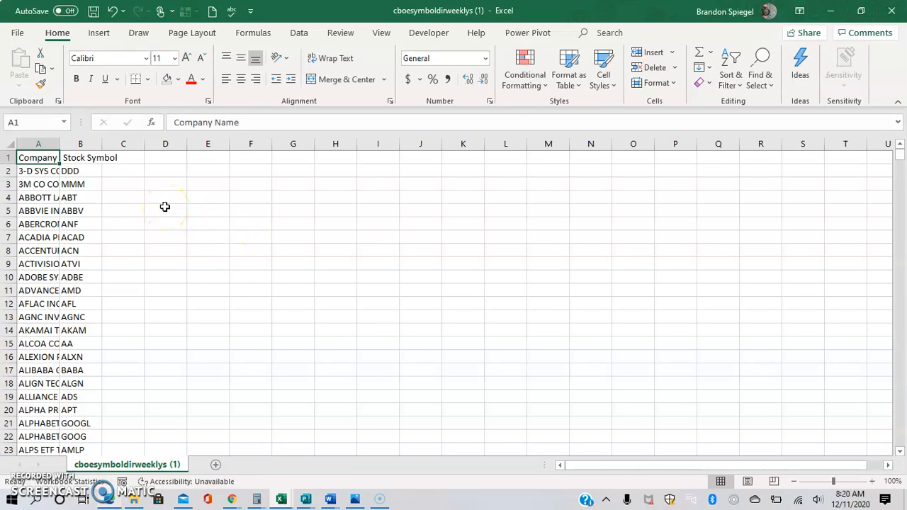
Step: AutoFit the width of column A to the company names
key("ctrl+shift+Down")
key("alt")
key("h")
key("o")
key("i")
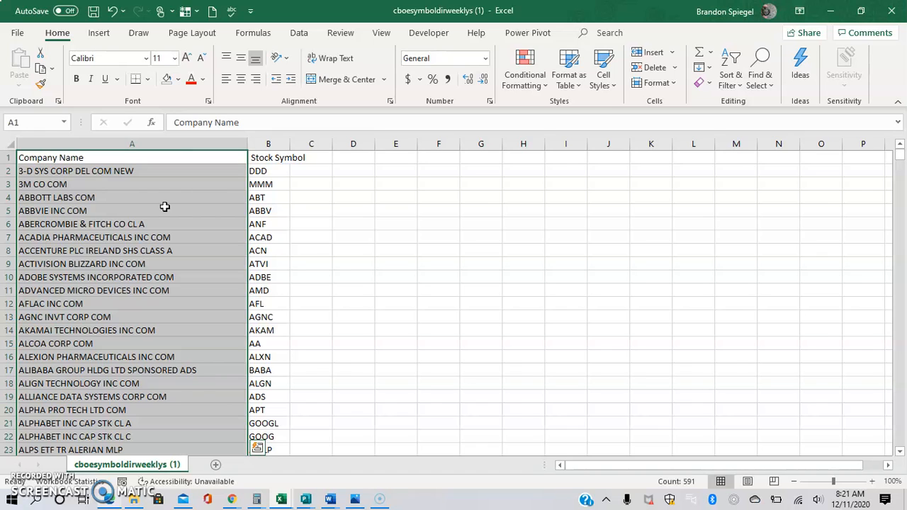
Step: Convert all the stock symbols in column B, from B2 to the last entry, to the Stocks data type
key("Up")
key("Down")
key("Right")
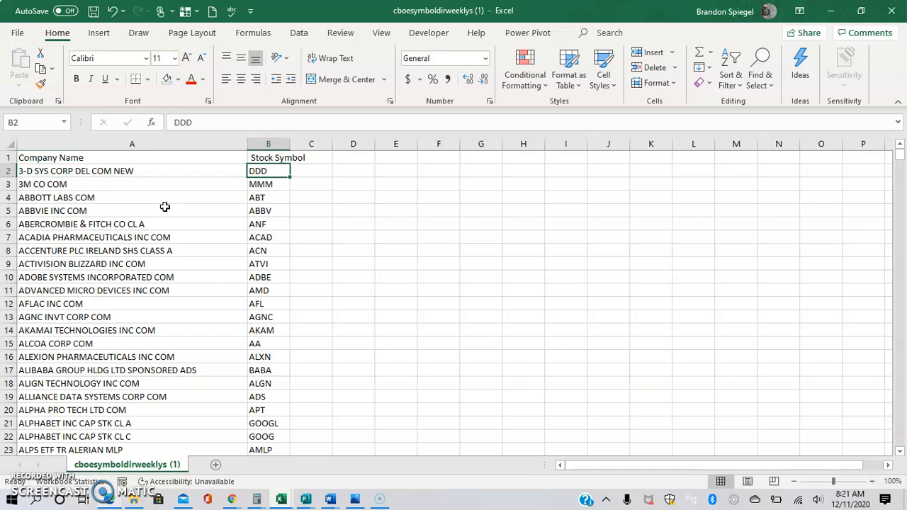
key("Up")
key("Left")
key("ctrl+shift+Down")
key("Up")
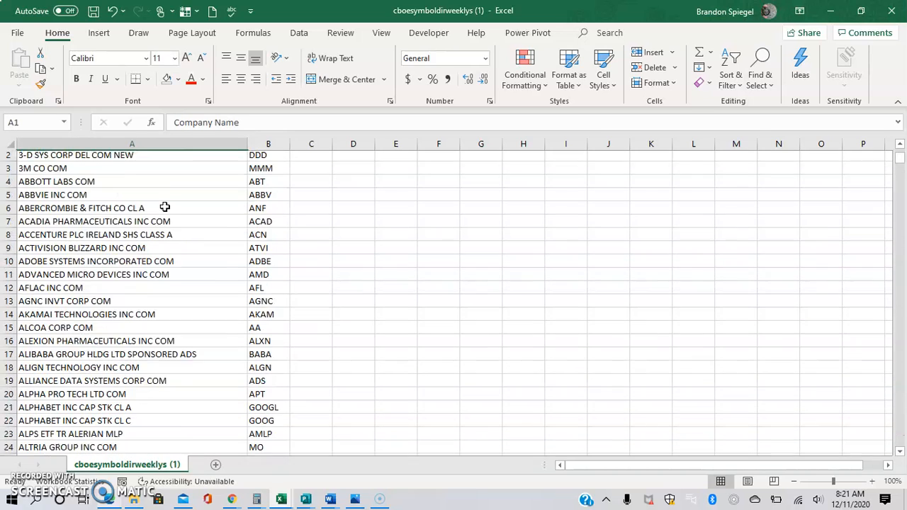
key("Right")
key("ctrl+shift+Down")
key("Down")
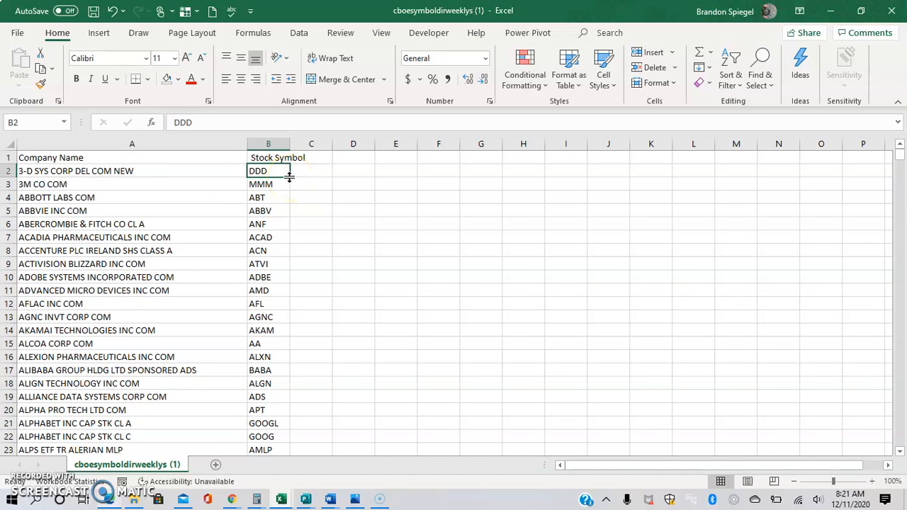
key("ctrl+shift+Down")
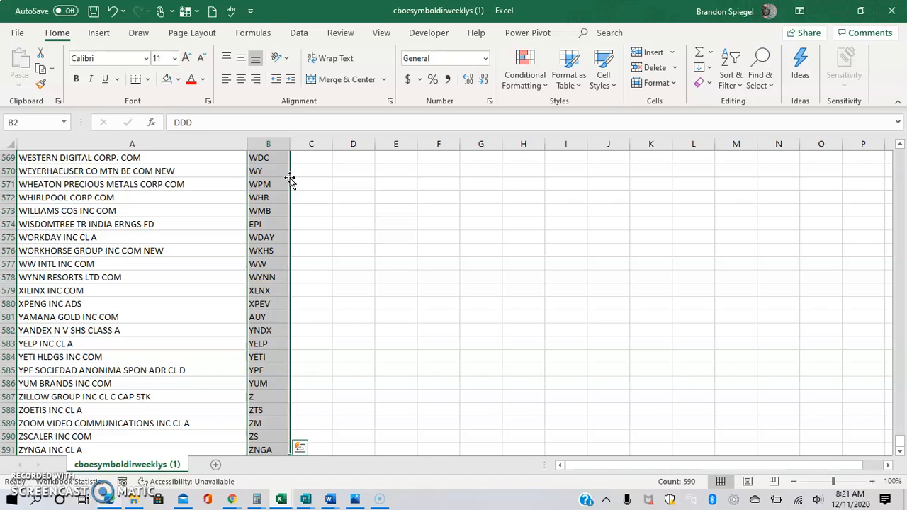
left_click(300, 33)
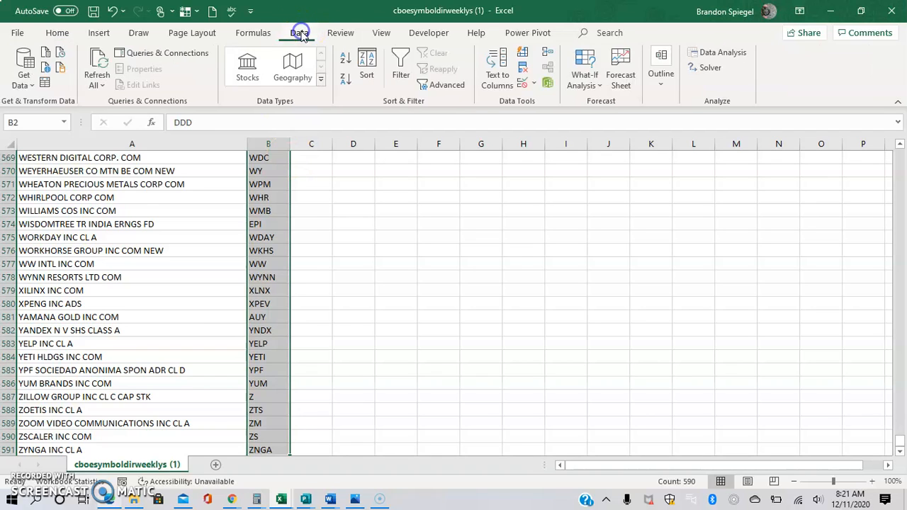
left_click(248, 74)
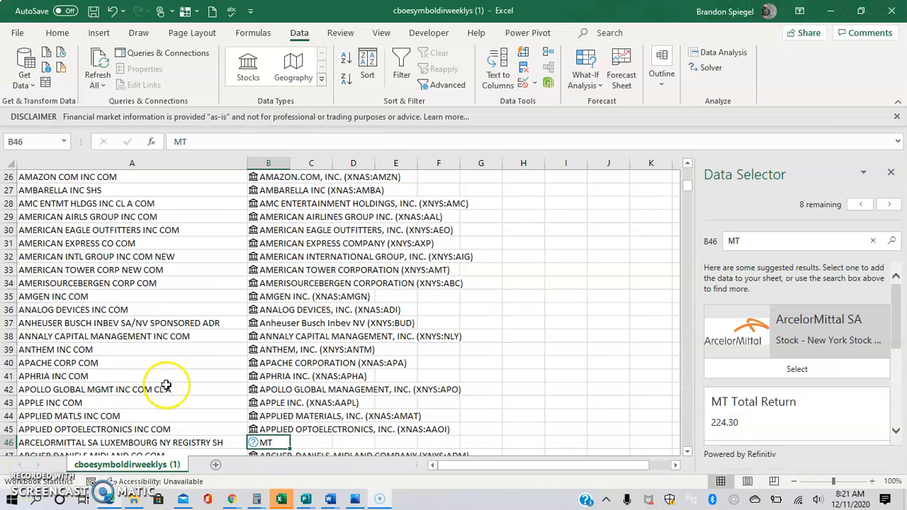
Step: Match the unresolved symbol MT in B46 to ArcelorMittal SA and BB in B71 to BLACKBERRY LIMITED
left_click(167, 387)
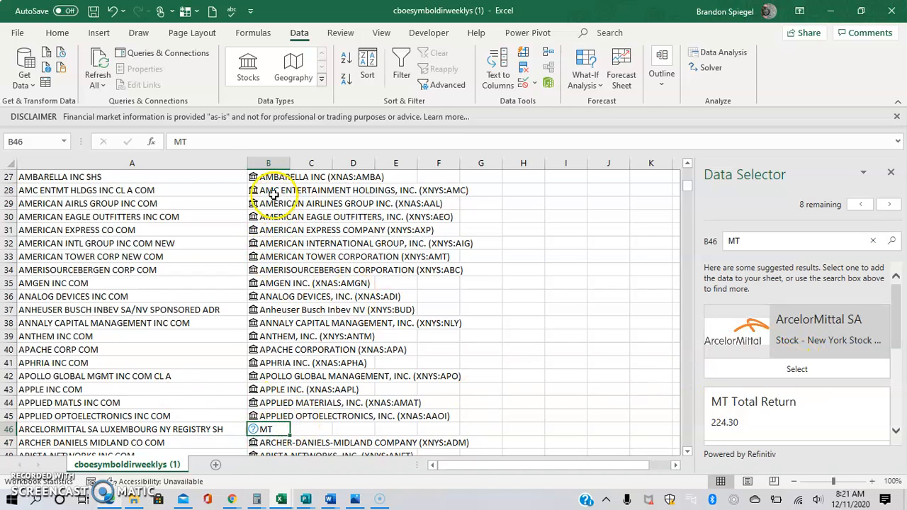
left_click(768, 377)
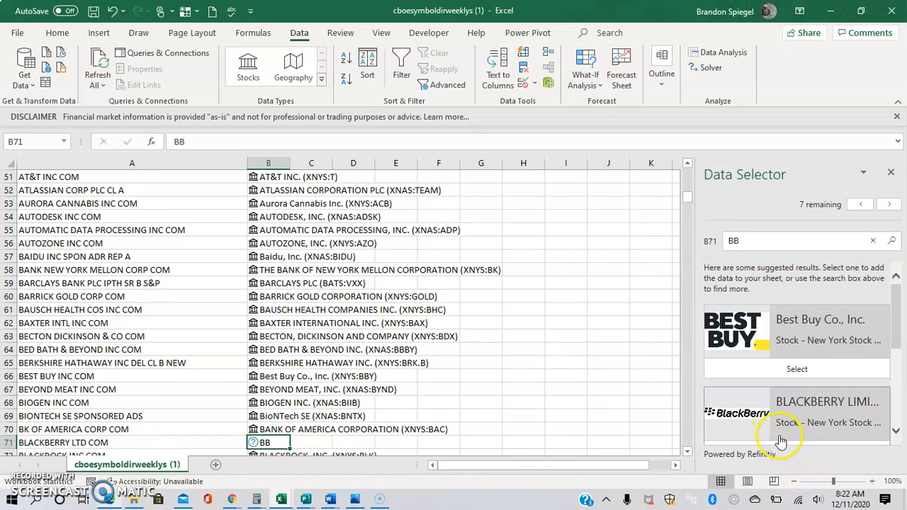
left_click(779, 438)
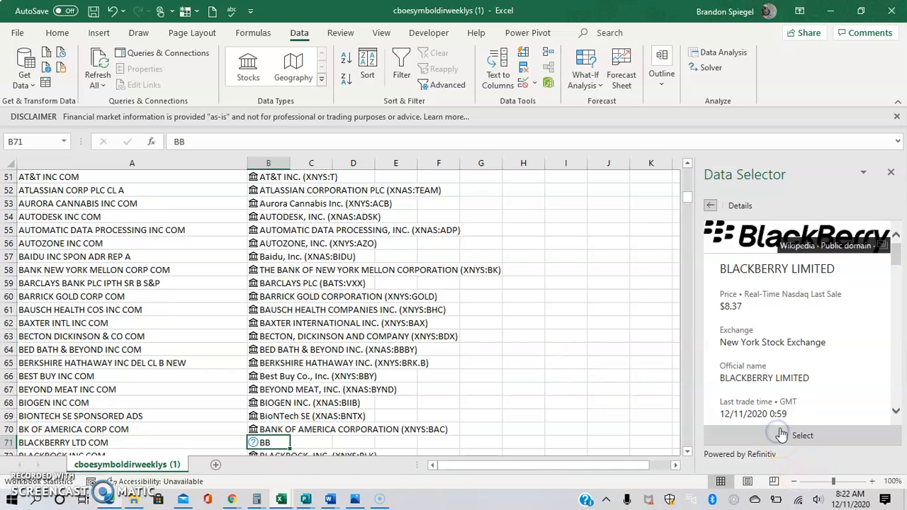
left_click(801, 438)
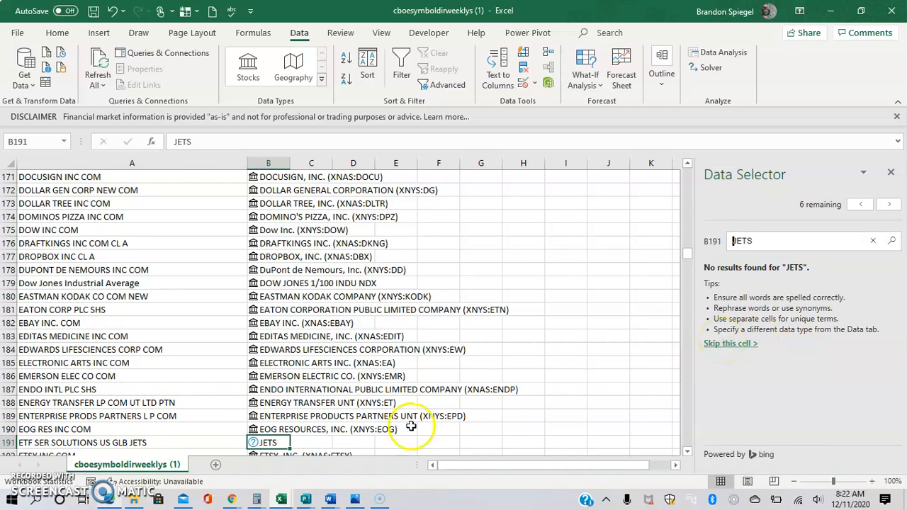
Step: Clear the company name and the unresolved JETS symbol from A191:B191
left_click(545, 376)
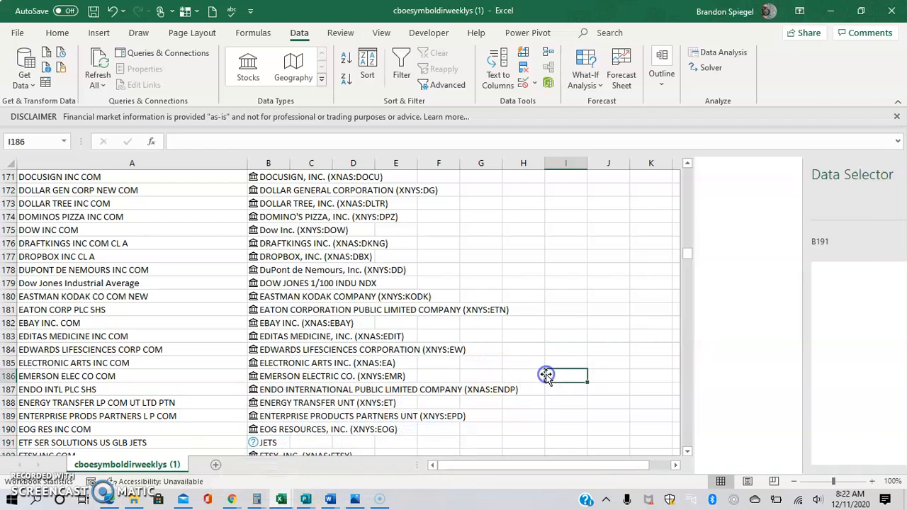
left_click(283, 443)
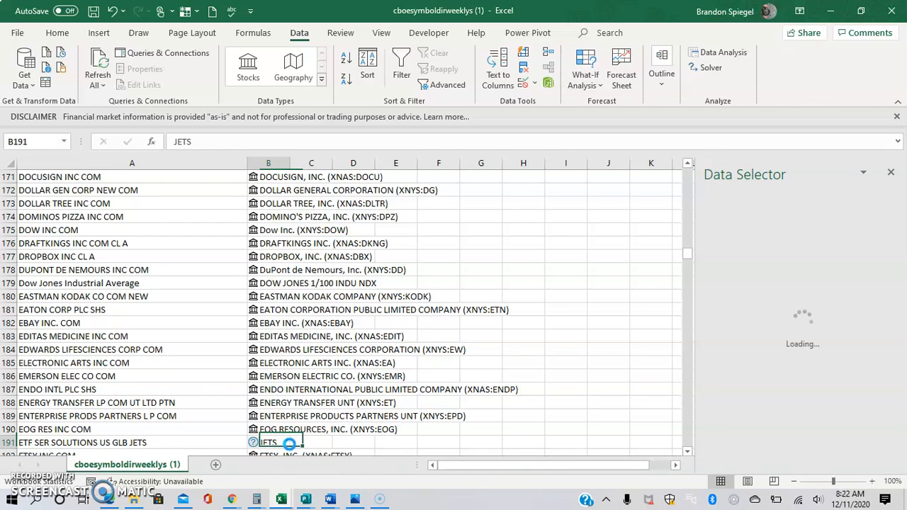
left_click(153, 445)
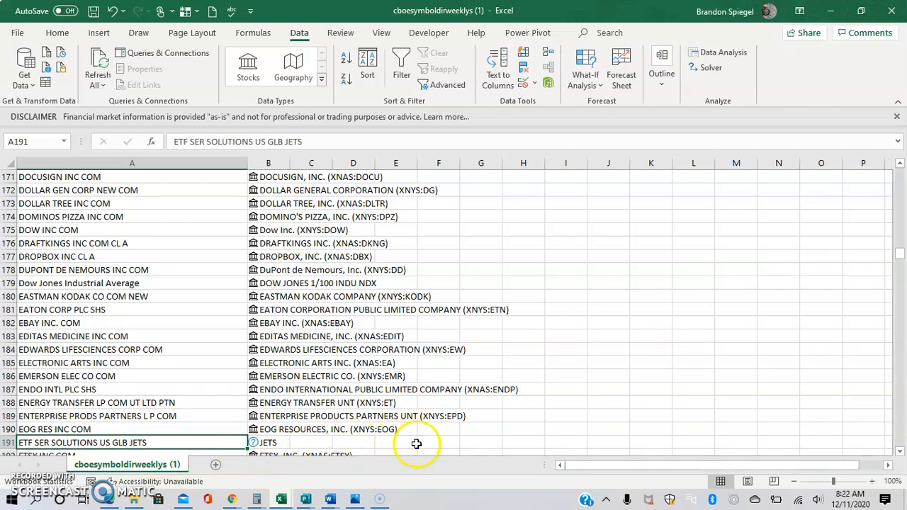
key("shift+Right")
key("Delete")
Step: Move the block of columns A and B from row 192 to the last entry up to start at A191
key("Down")
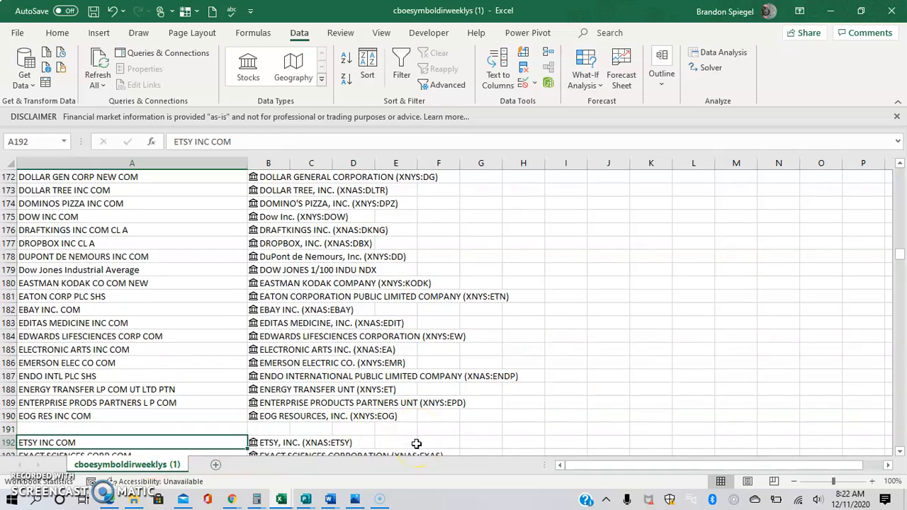
key("shift+Right")
key("ctrl+shift+Down")
key("ctrl+x")
key("Up")
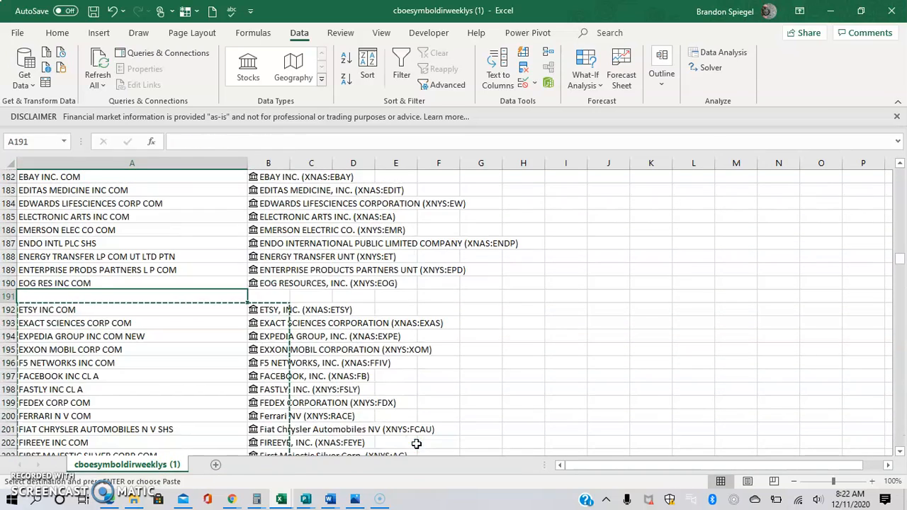
key("ctrl+v")
Step: Check the converted stocks in column B down to the last row, and return to the first company
key("Right")
key("Down")
key("Down")
key("Down")
key("Down")
key("Down")
key("Down")
key("Down")
key("Down")
key("Down")
key("Down")
key("Down")
key("Down")
key("Down")
key("Down")
key("Down")
key("Down")
key("Down")
key("Down")
key("Down")
key("Down")
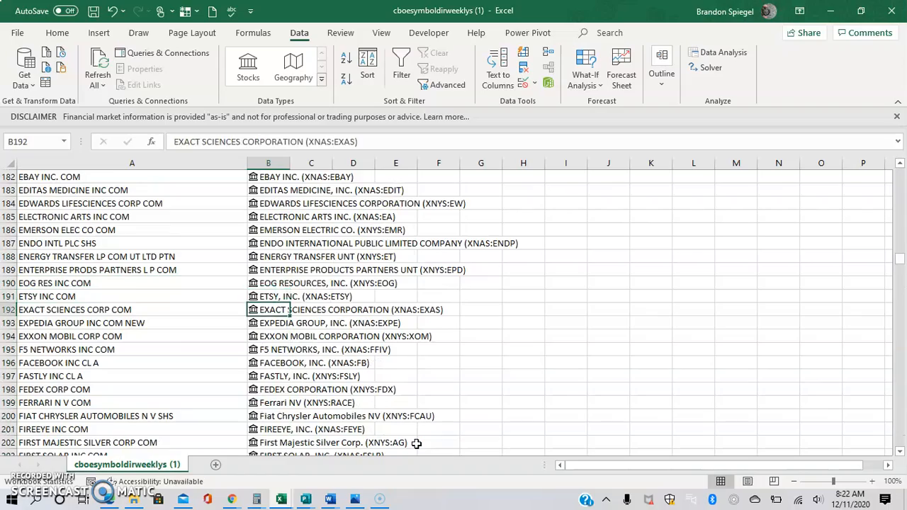
key("Down")
key("Down")
key("Down")
key("Down")
key("Down")
key("Down")
key("Down")
key("Down")
key("Down")
key("Down")
key("Down")
key("Down")
key("Down")
key("Down")
key("Down")
key("Down")
key("Down")
key("Down")
key("Down")
key("Down")
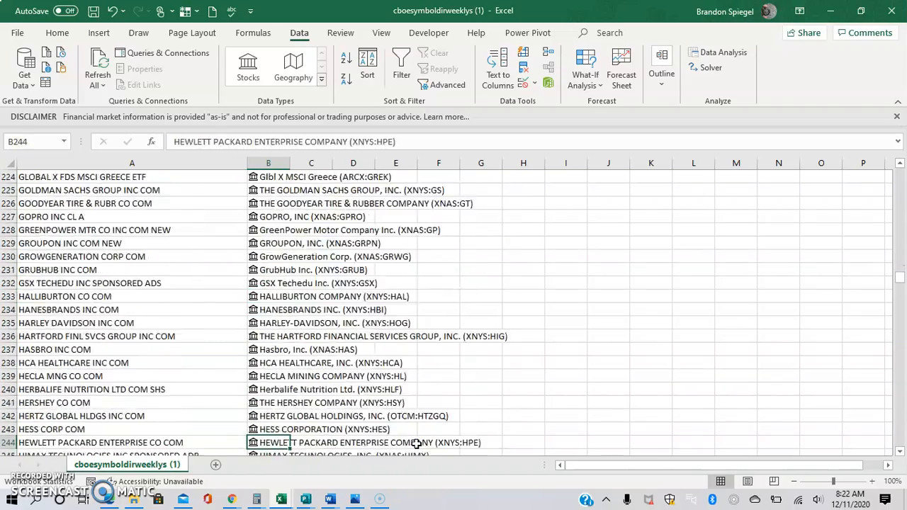
key("Down")
key("Down")
key("Down")
key("Down")
key("Down")
key("Down")
key("Down")
key("Down")
key("Down")
key("Down")
key("Down")
key("Down")
key("Down")
key("Down")
key("Down")
key("Down")
key("Down")
key("Down")
key("Down")
key("Down")
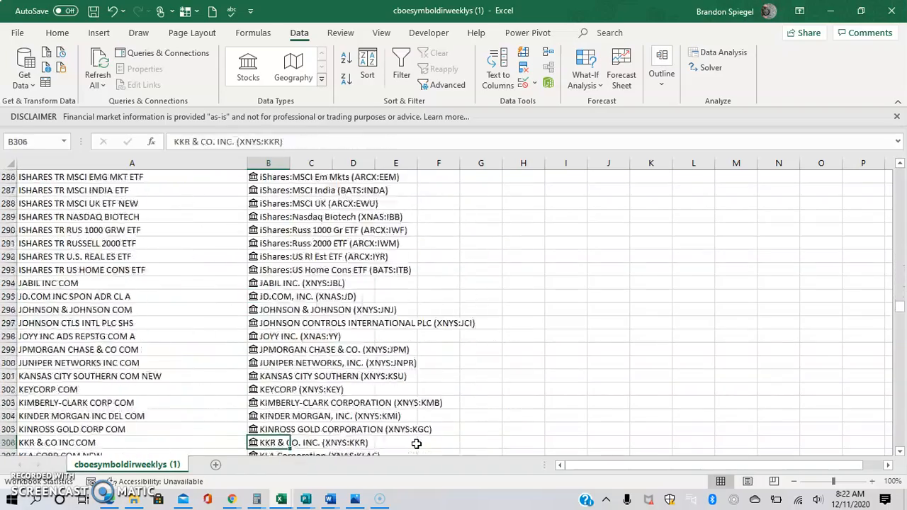
key("ctrl+Down")
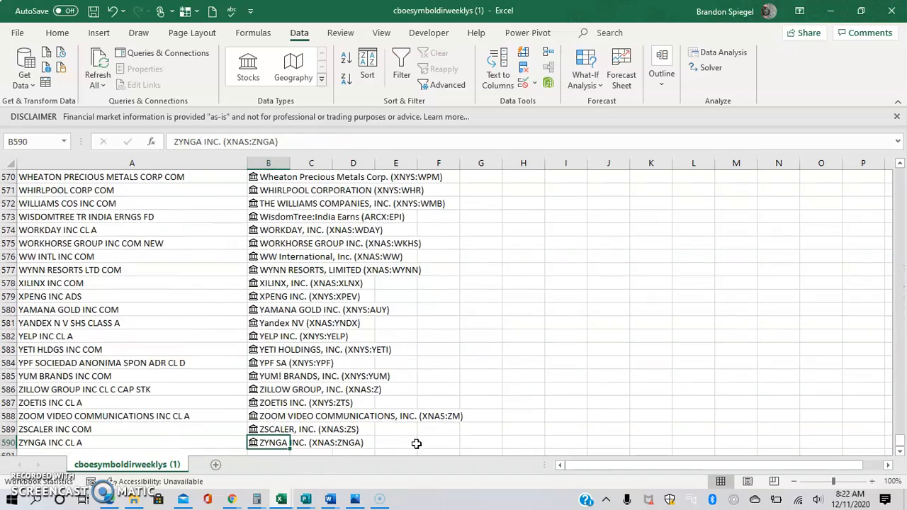
key("ctrl+Up")
key("Left")
key("Down")
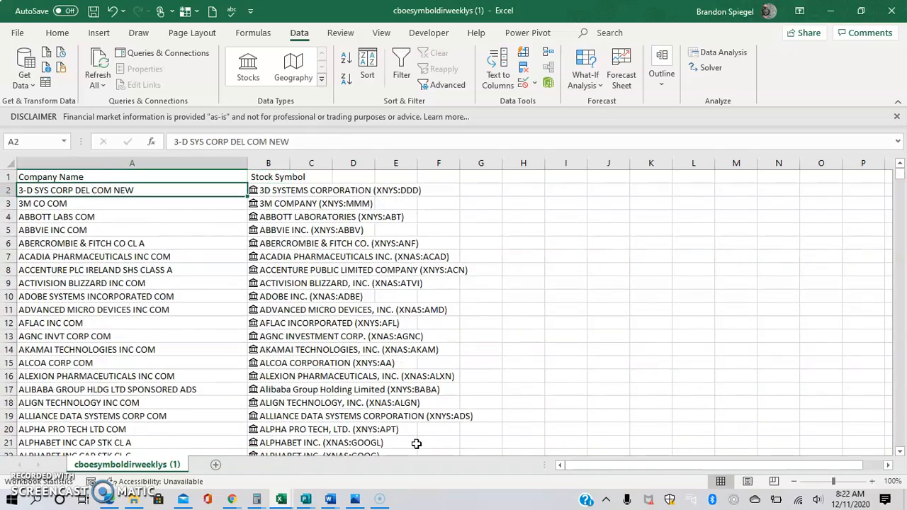
left_click(35, 464)
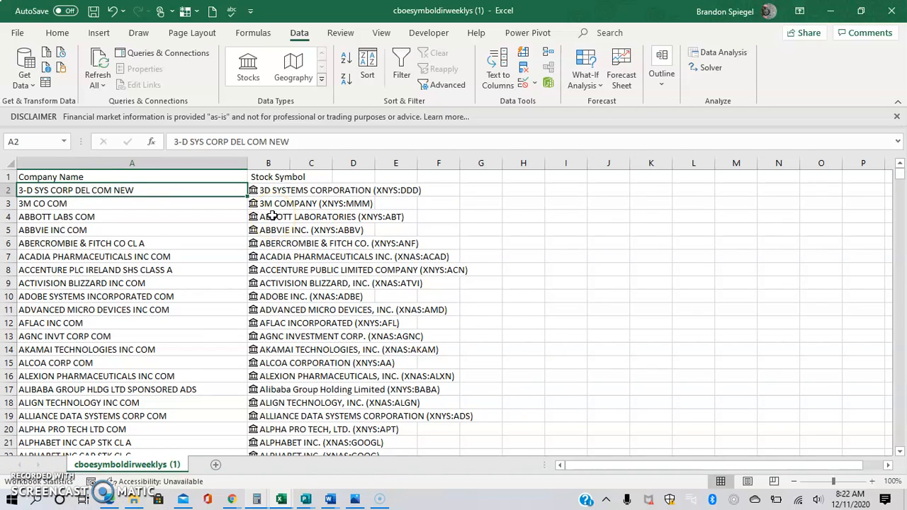
Step: Extract the Previous close field for all stocks in column B into column C
key("Right")
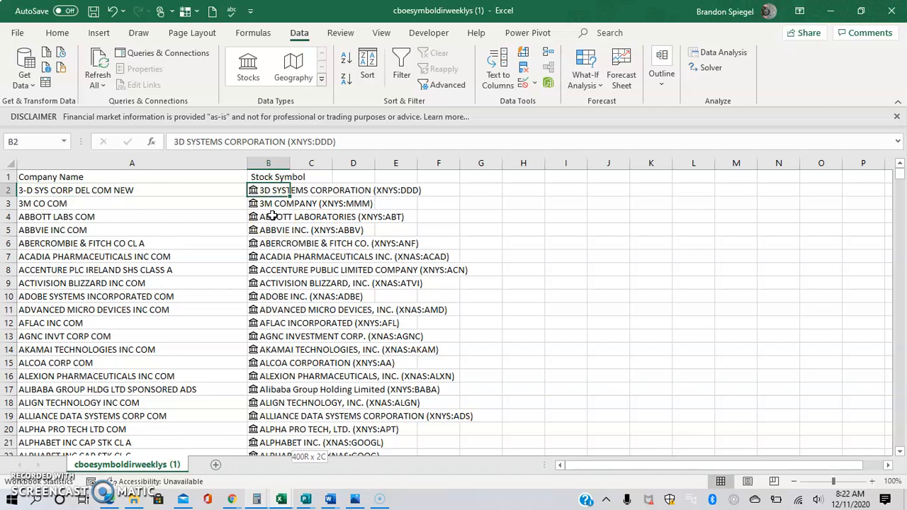
key("ctrl+shift+Down")
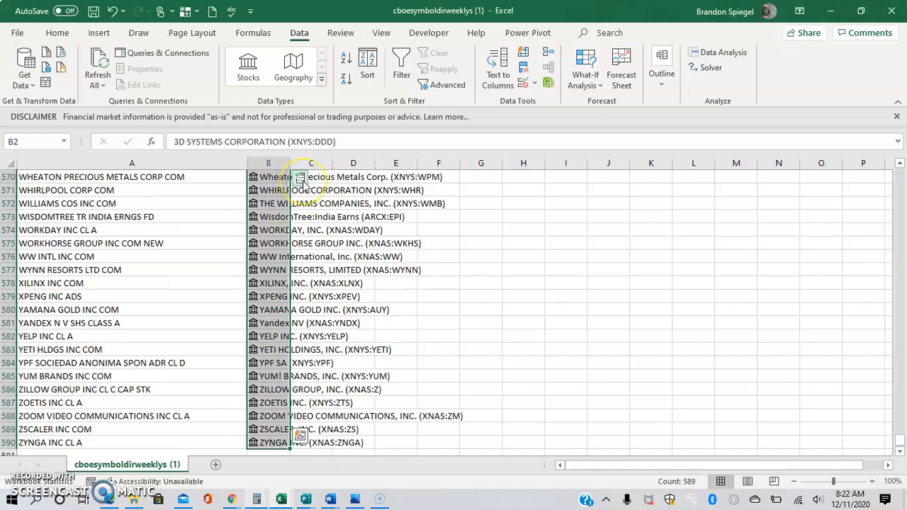
left_click(302, 182)
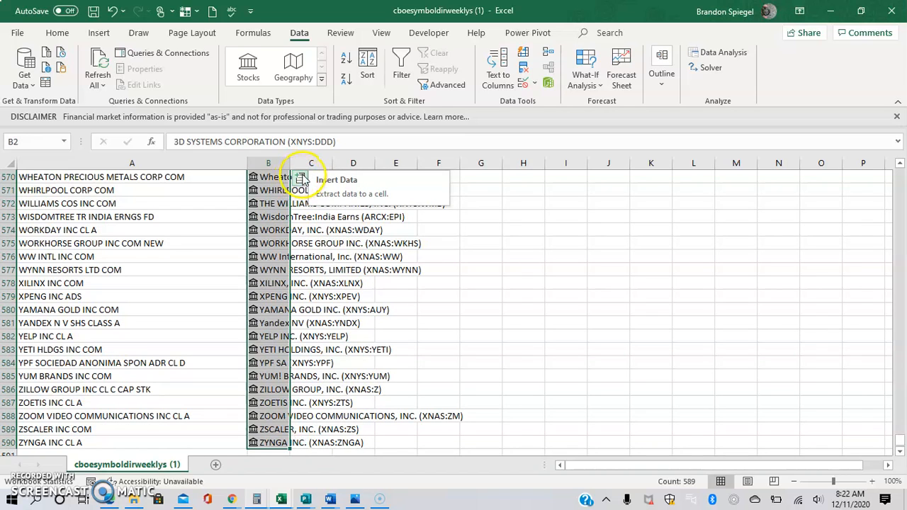
left_click(301, 179)
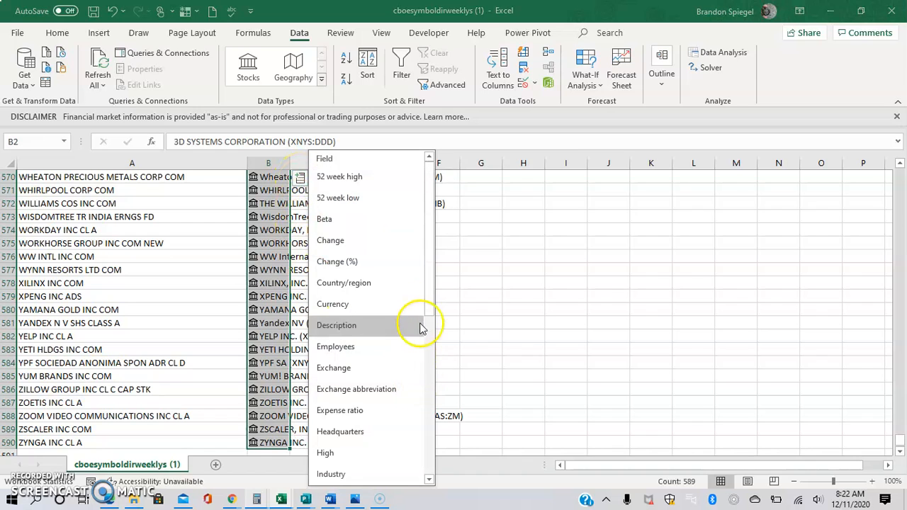
left_click_drag(430, 297, 437, 448)
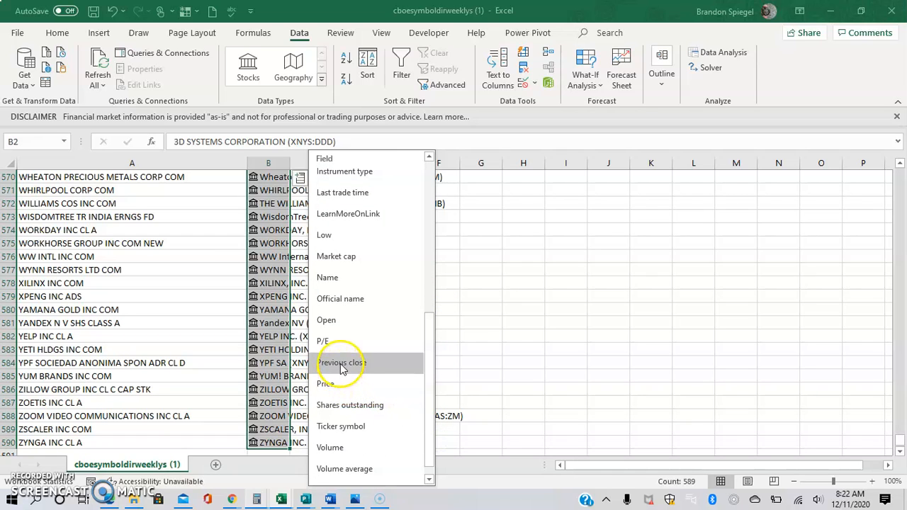
left_click(341, 364)
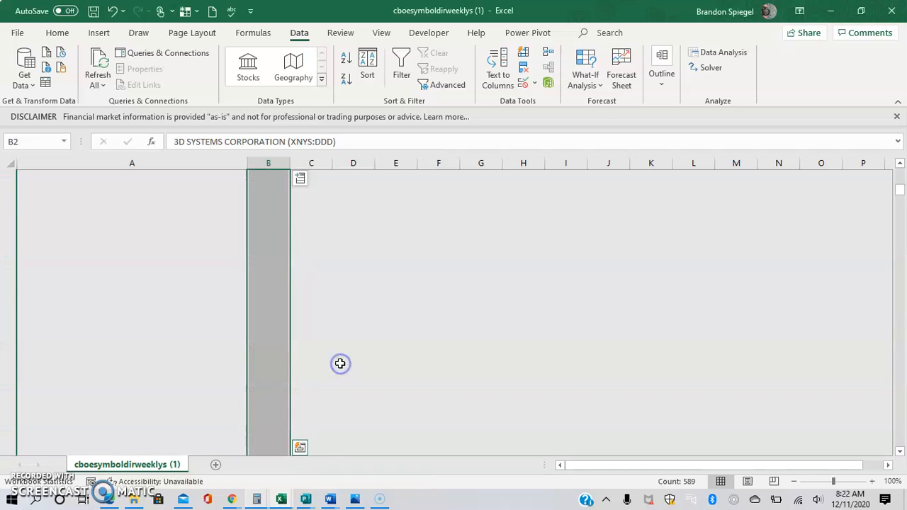
Step: AutoFit column B to the stock entries from B2 down, and extend the selection back up to the Stock Symbol header
left_click(359, 203)
key("Up")
key("Left")
key("Up")
key("Left")
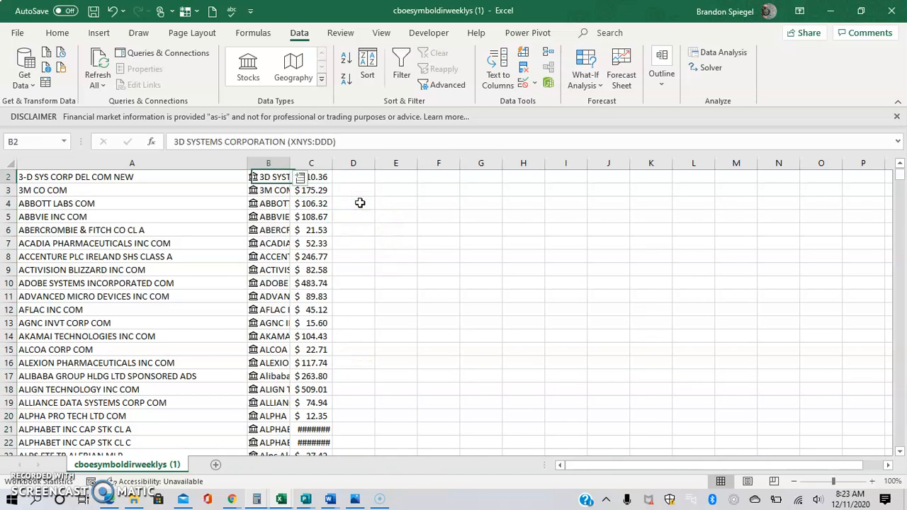
key("Up")
key("Left")
key("Right")
key("Down")
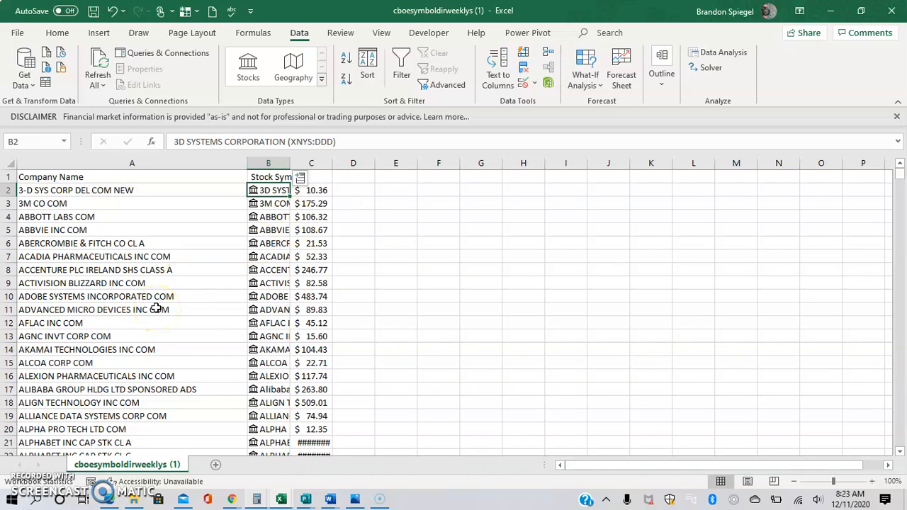
key("ctrl+shift+Down")
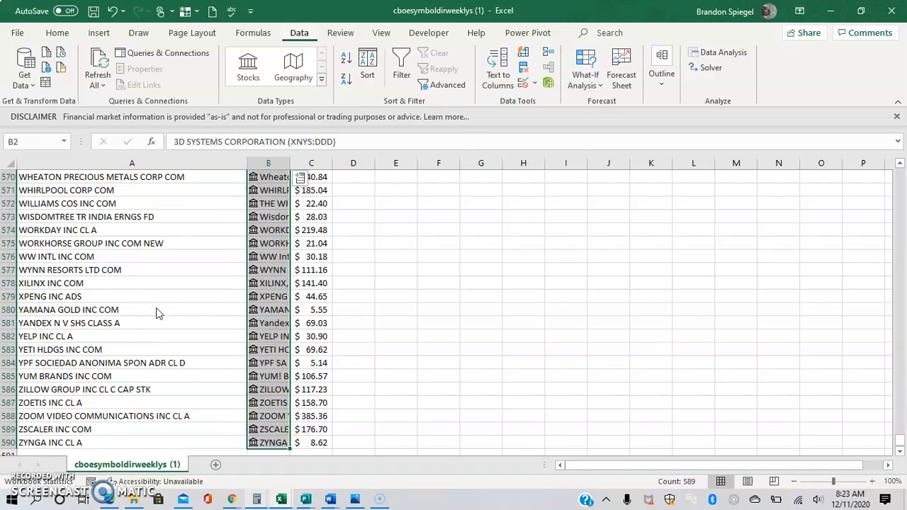
key("alt+h")
key("o")
key("i")
key("ctrl+shift+Up")
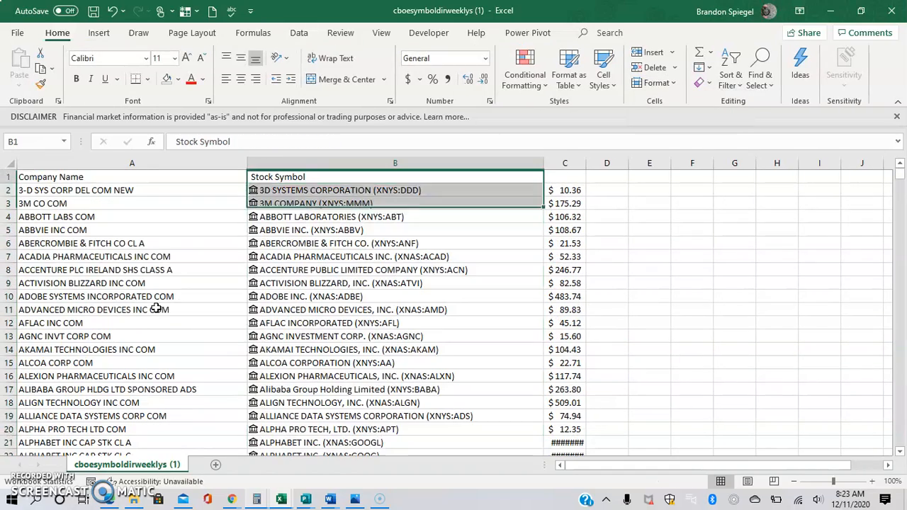
key("Up")
key("ctrl+shift+Down")
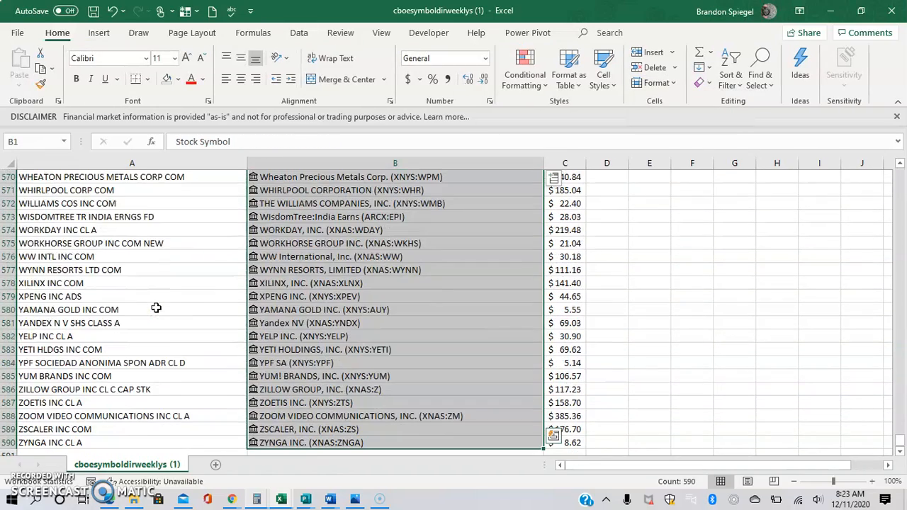
key("Right")
key("Down")
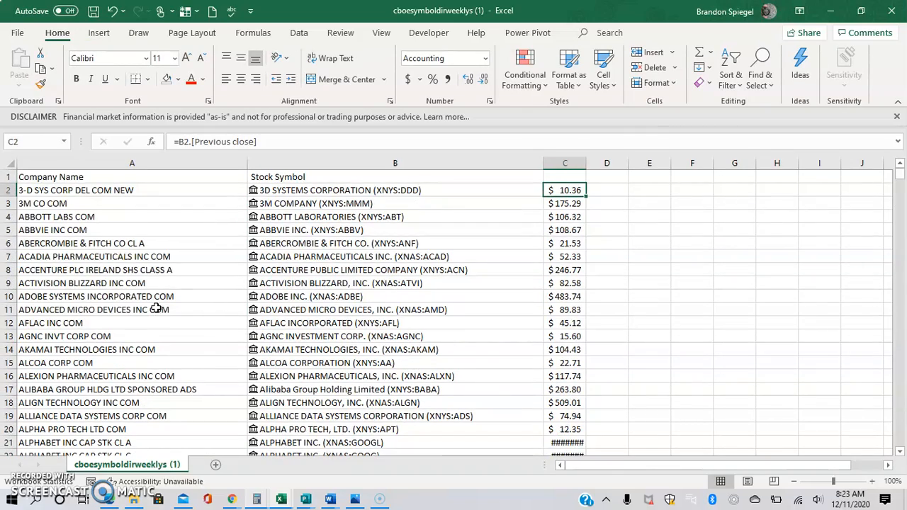
key("ctrl+shift+Down")
key("Up")
Step: Convert the stocks and previous close prices in B2:C590 into a table, without marking the first row as headers
key("Left")
key("Down")
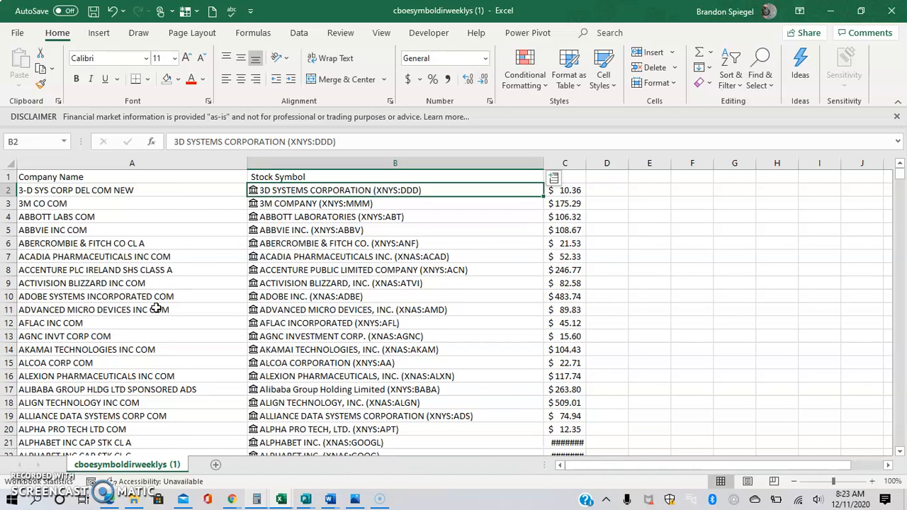
key("shift+Right")
key("ctrl+shift+Down")
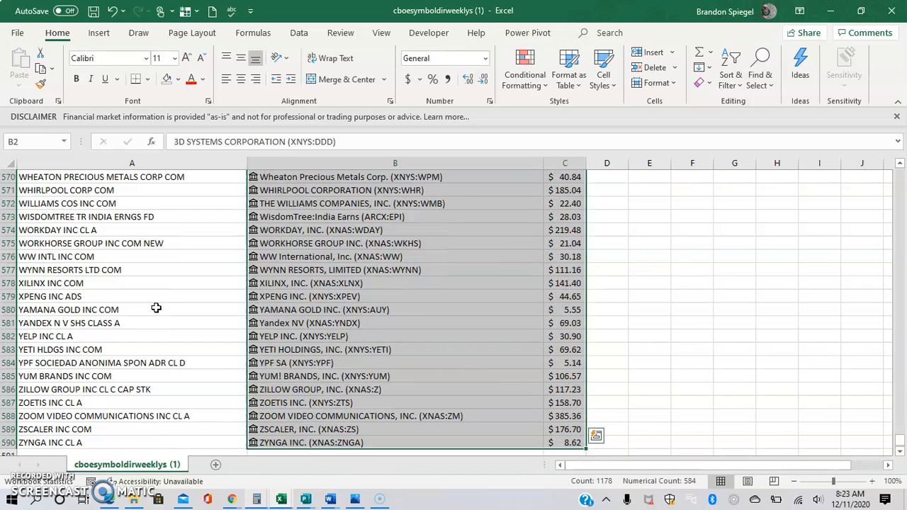
key("ctrl+t")
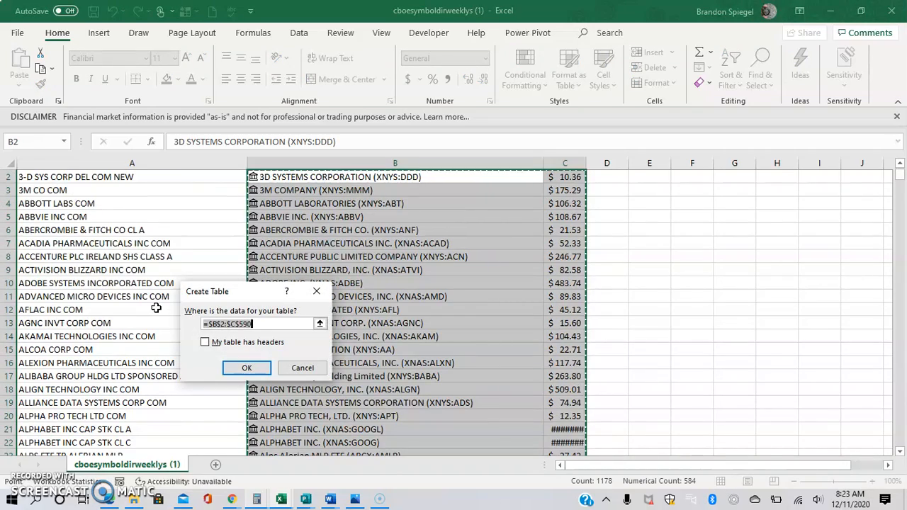
key("Return")
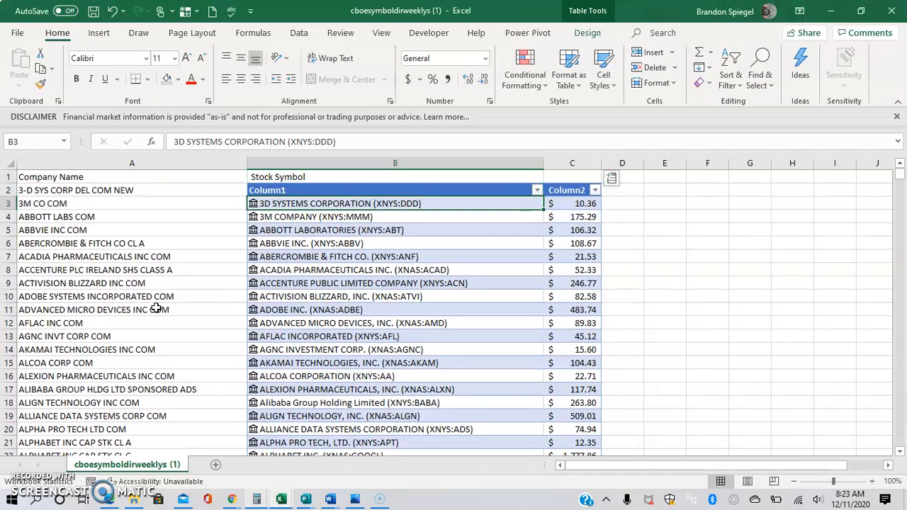
Step: Enter the heading "Stocks between 2 prices" in cell E2, correcting the spelling of the last word
key("Right")
key("Right")
key("Right")
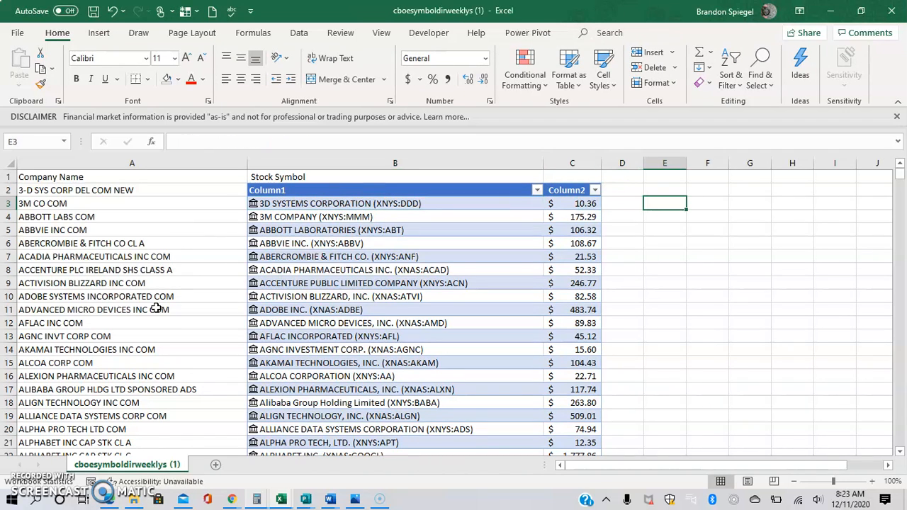
key("Up")
type("Stocks between ")
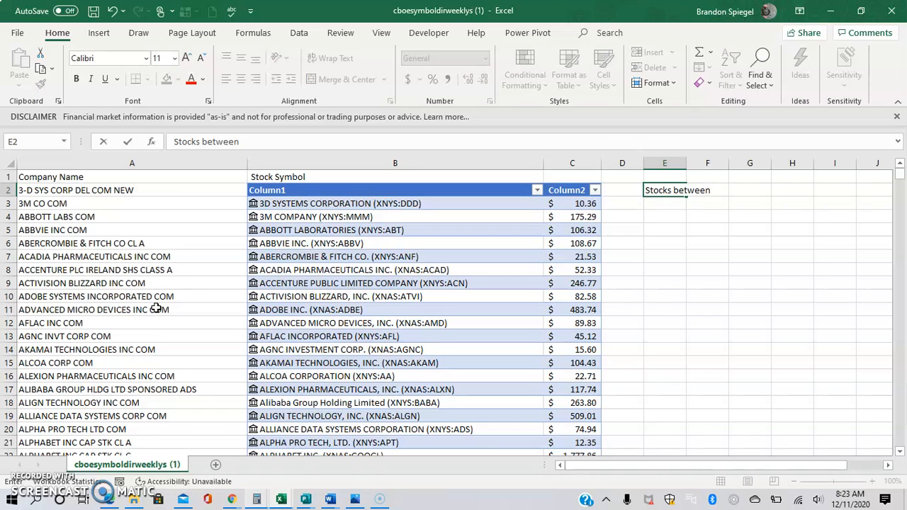
type("2 pieces")
key("Return")
key("Up")
key("F2")
key("BackSpace")
key("BackSpace")
type("ri")
key("Right")
key("Right")
key("Right")
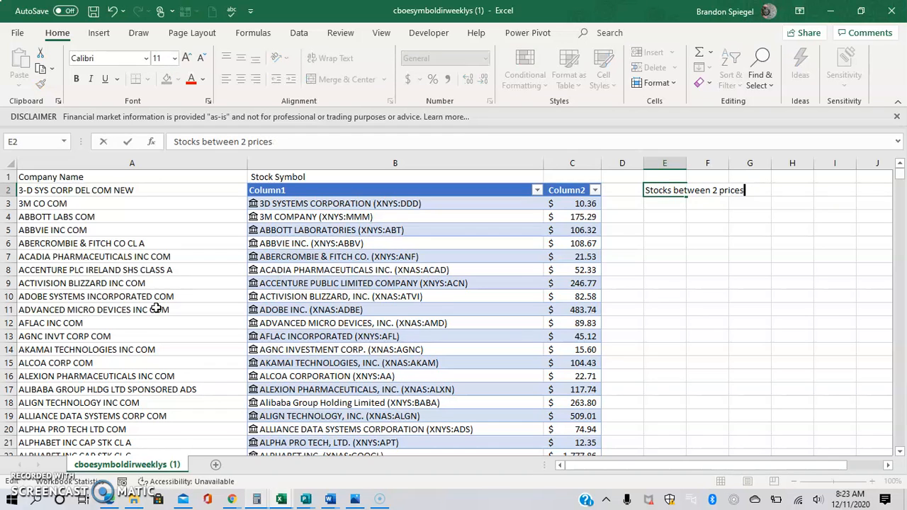
key("Return")
Step: Enter the label "Low Price" in E4 and the value 5 below it in E5
key("Down")
key("Down")
key("Caps_Lock")
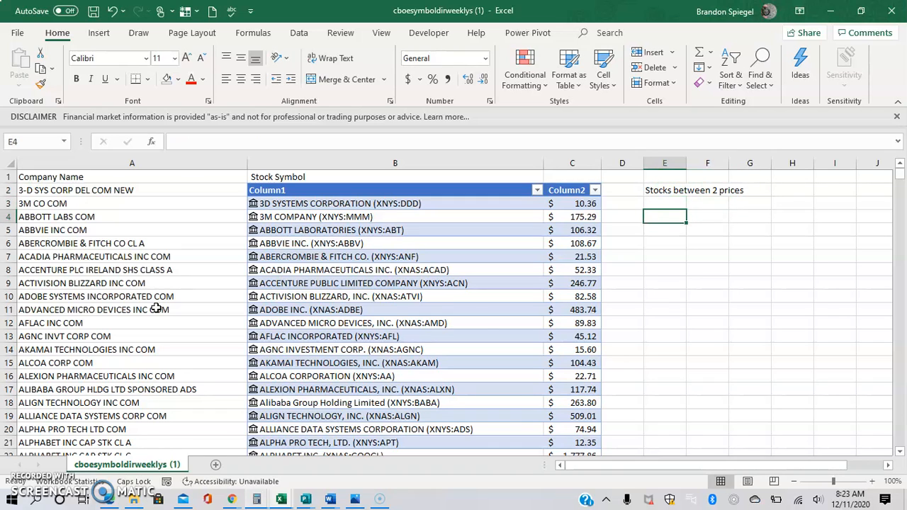
type("Low Price")
key("Return")
type("5")
Step: Enter the label "High Price" in F4 and the value 10 below it in F5
key("Tab")
key("Up")
type("High p")
key("BackSpace")
type("Price")
key("Return")
type("10")
Step: Center the low and high price labels and values in E4:F5
key("Left")
key("Up")
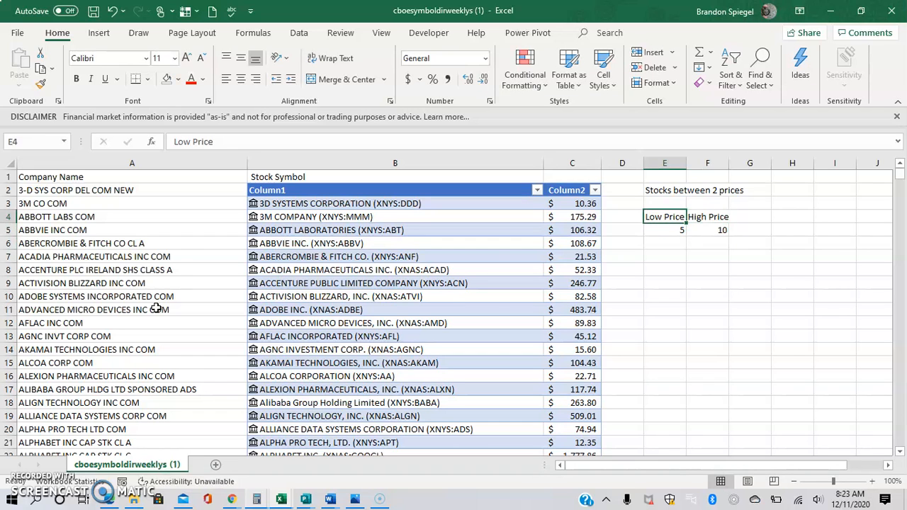
key("shift+Down")
key("shift+Right")
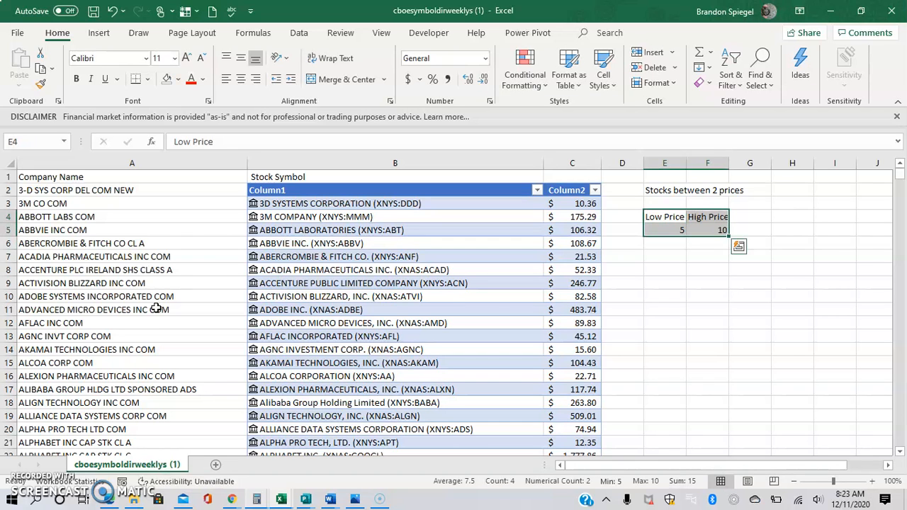
key("ctrl+e")
Step: Sort the stock table by the prices in Column2 from smallest to largest
key("Down")
key("Down")
key("Down")
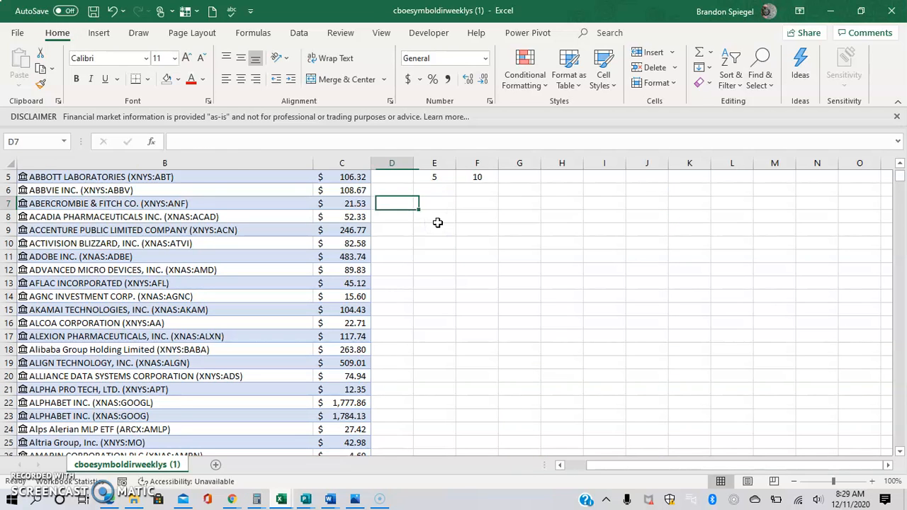
key("Up")
key("Up")
key("Up")
key("Up")
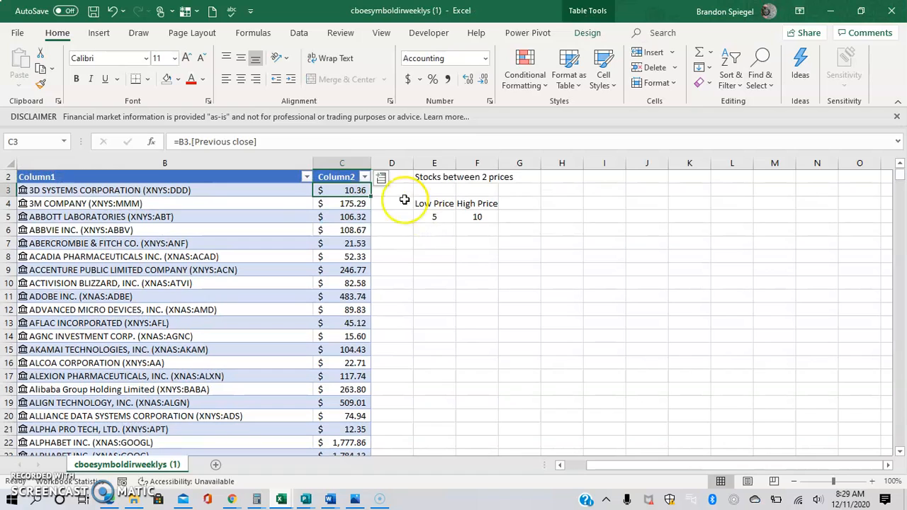
left_click(365, 177)
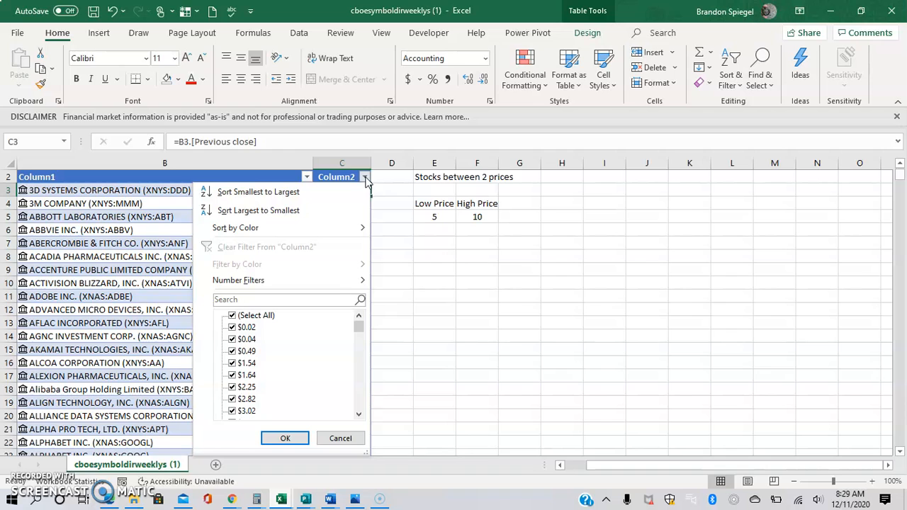
left_click(279, 190)
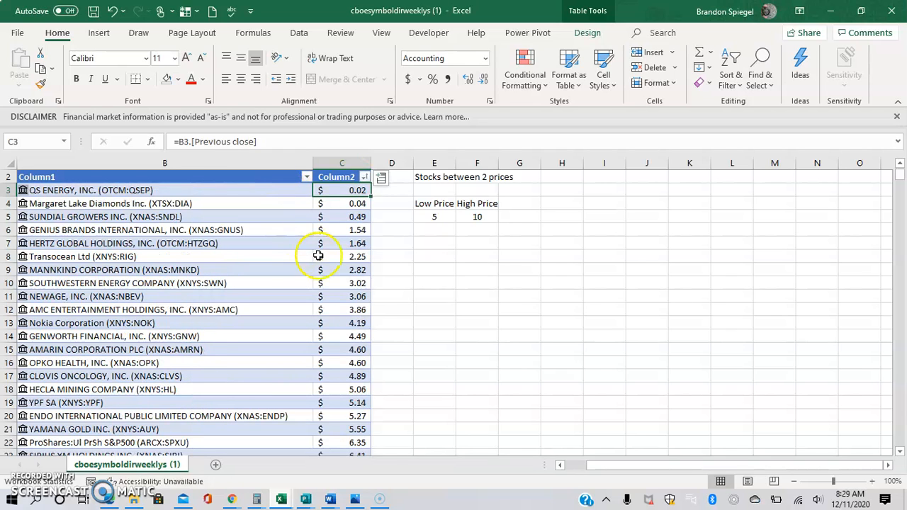
Step: Inspect the end of the sorted table and select the rows from MXEA to VTRS
key("Down")
key("ctrl+Down")
key("Down")
key("Up")
key("Up")
key("Up")
key("Up")
key("Up")
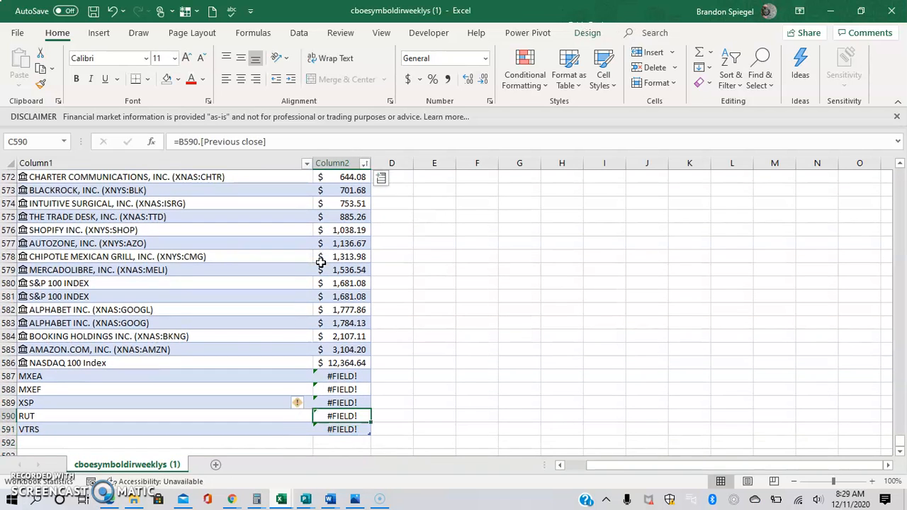
key("Left")
key("Up")
key("Down")
key("ctrl+shift+Right")
key("ctrl+shift+Down")
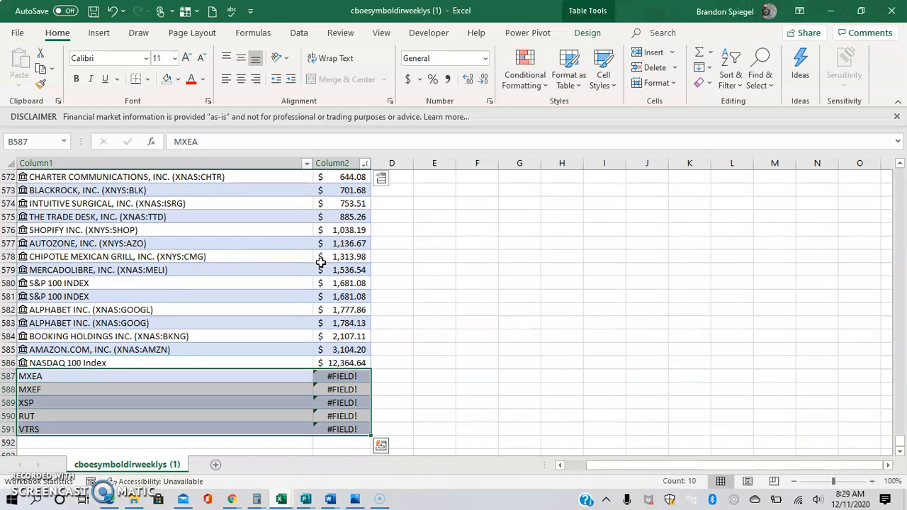
Step: Start a FILTER formula in cell E7, below the low and high price inputs
key("Right")
key("Right")
key("ctrl+Up")
key("Right")
key("Down")
key("Down")
key("Down")
key("Down")
key("Down")
key("Down")
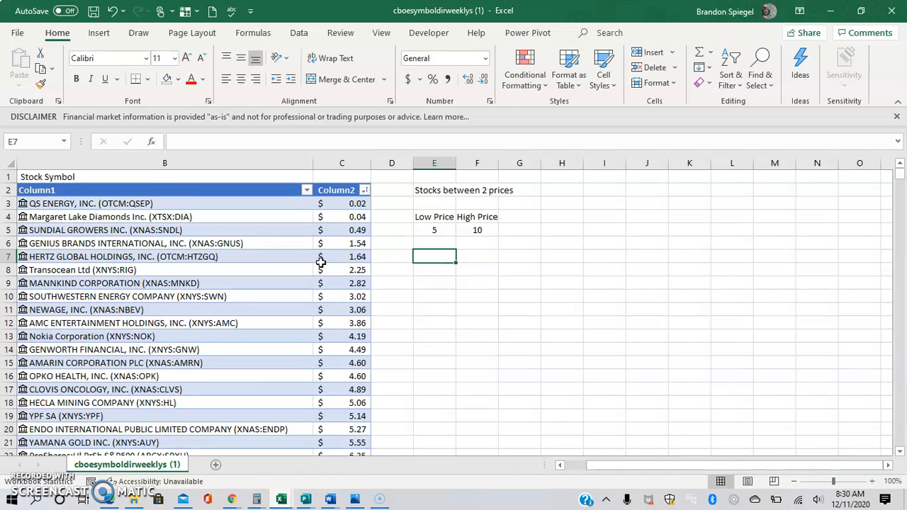
type("=filter(")
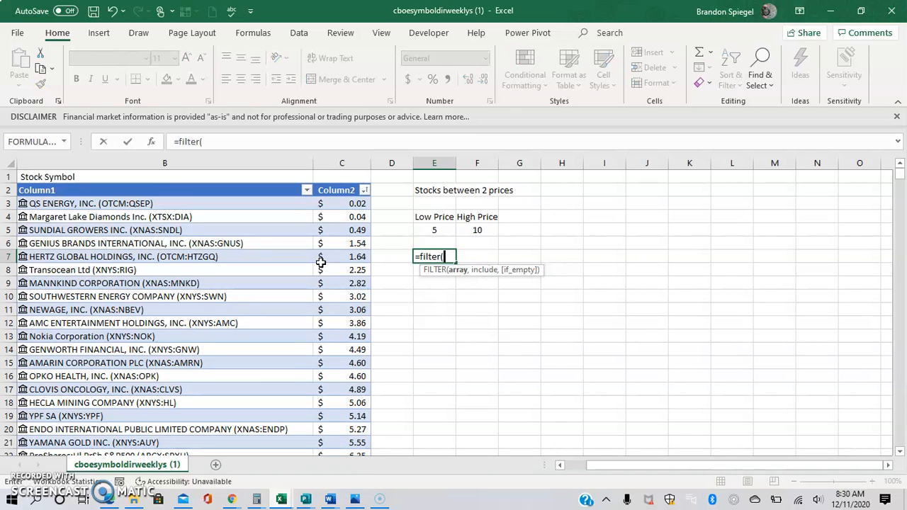
Step: Set the FILTER array to B3:C586, leaving out the last five table rows with field errors
key("Left")
key("Left")
key("Up")
key("Up")
key("Up")
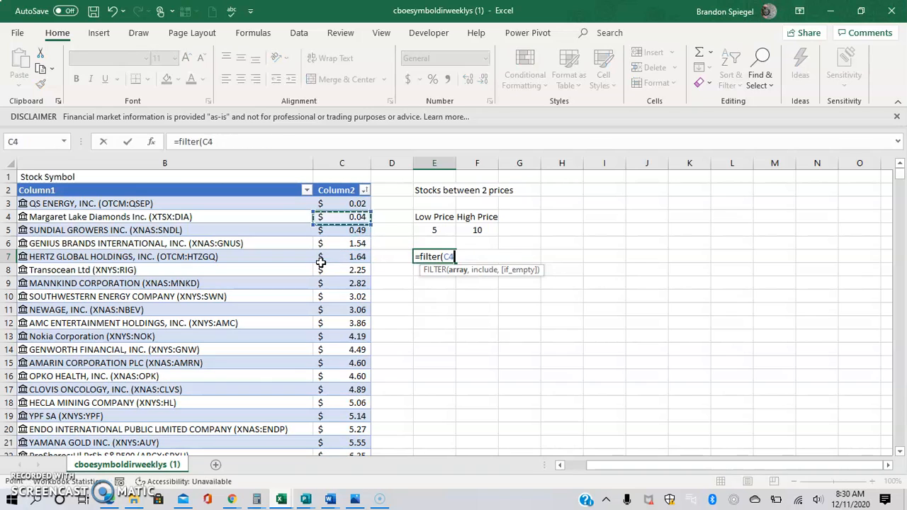
key("Left")
key("Up")
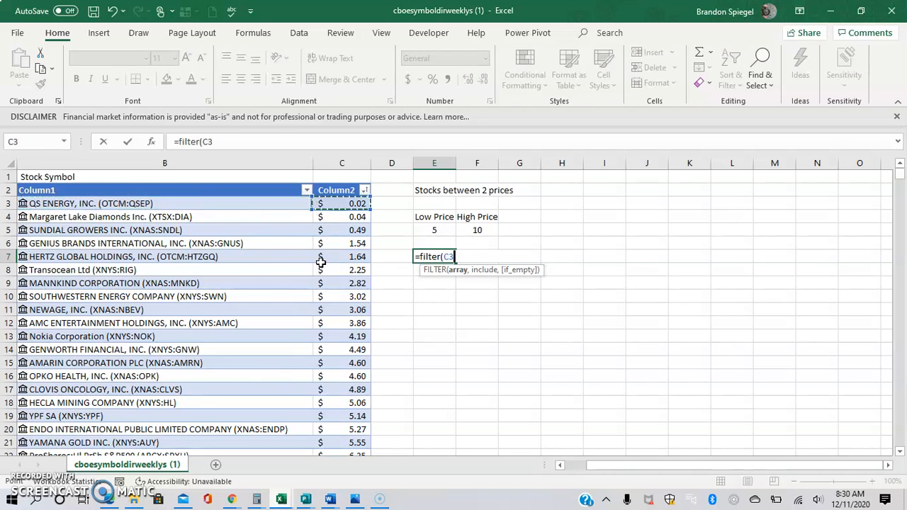
key("shift+Right")
key("ctrl+shift+Down")
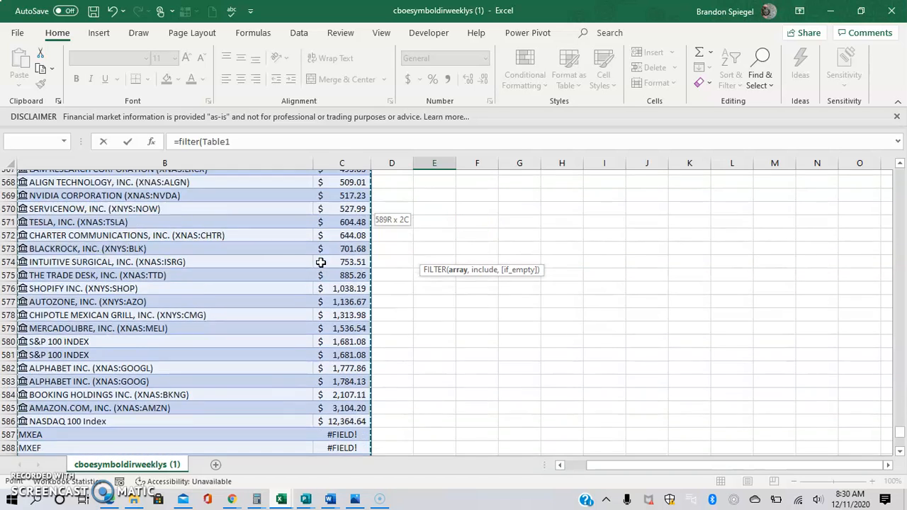
key("shift+Up")
key("shift+Up")
key("shift+Up")
key("shift+Up")
key("shift+Up")
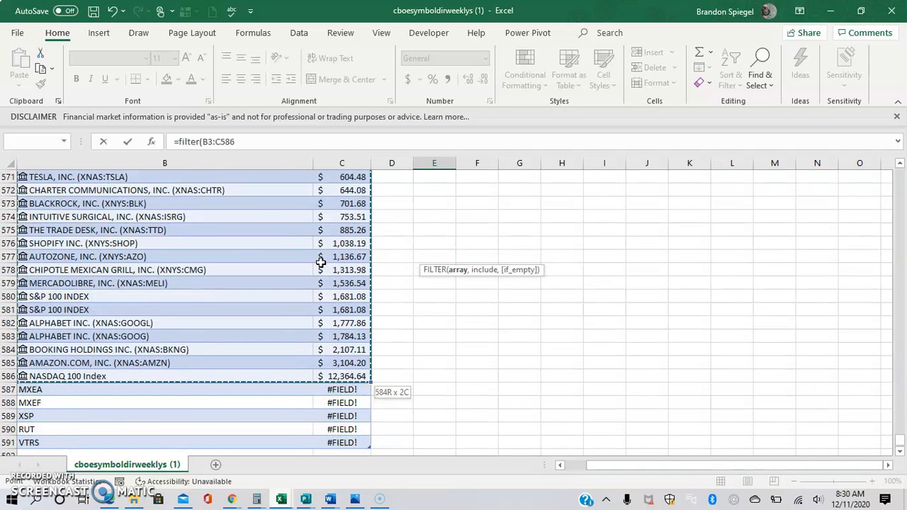
Step: Open the first include condition of the formula in parentheses with the price range C3:C586
type(",(")
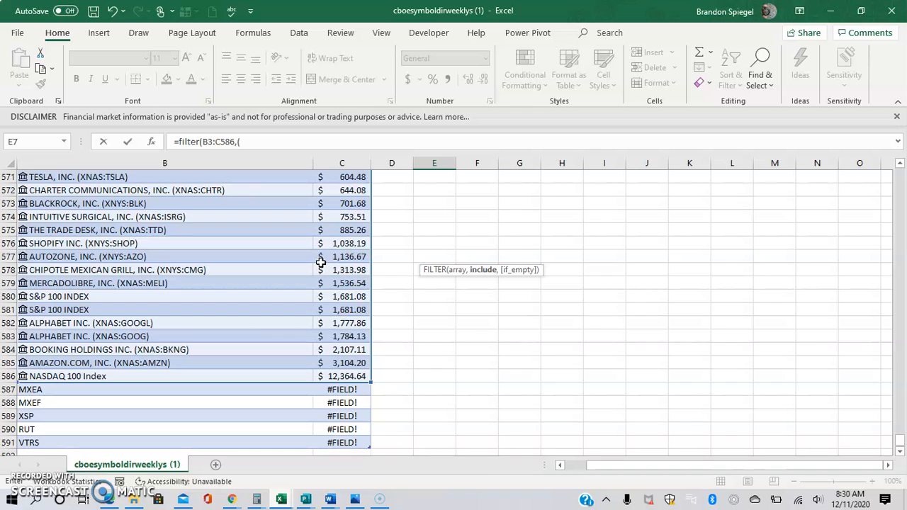
key("Up")
key("Up")
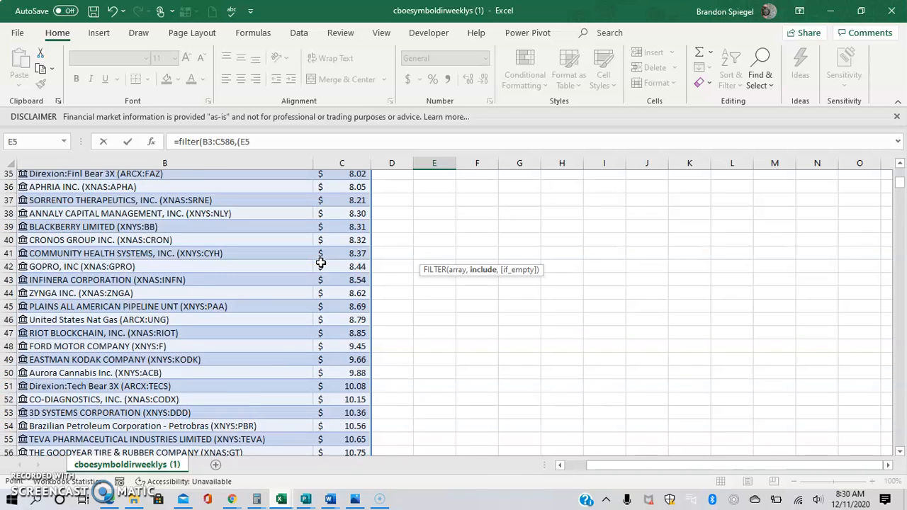
key("Right")
key("Left")
key("Left")
key("Up")
key("Up")
key("Left")
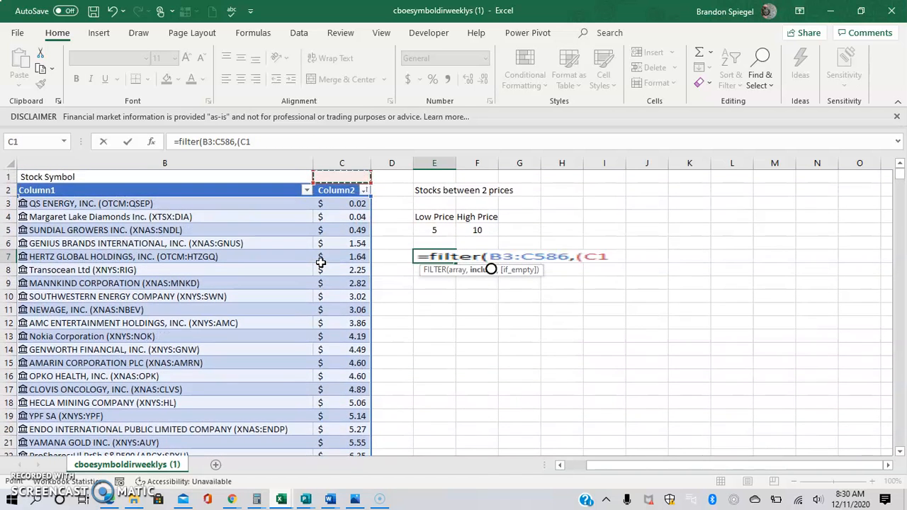
key("ctrl+shift+Down")
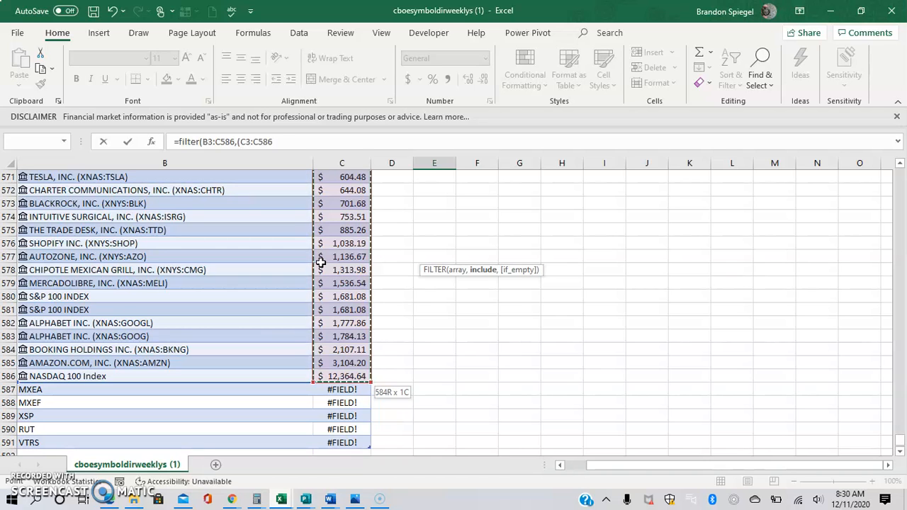
Step: Require the prices in the first condition to be greater than or equal to the low price in E5
type(">")
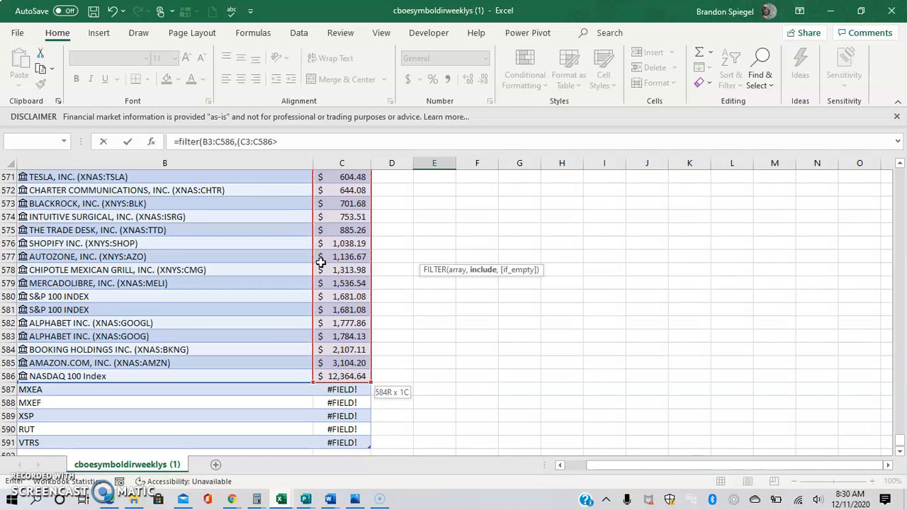
type("=")
key("Up")
key("Up")
key("Up")
key("Up")
key("Right")
key("Right")
key("Left")
key("Down")
key("Left")
key("Down")
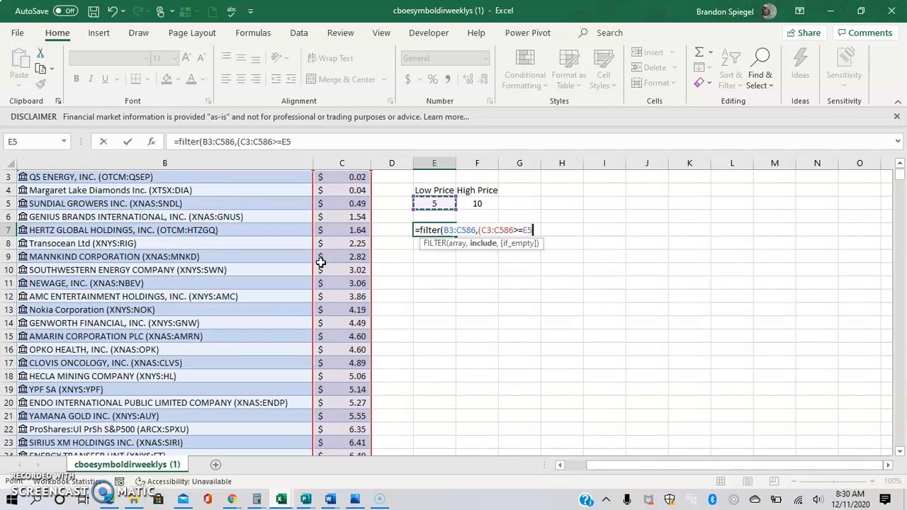
Step: Close the first condition and multiply it by a second one that references the price range C3:C586
type(")*(")
left_click(351, 255)
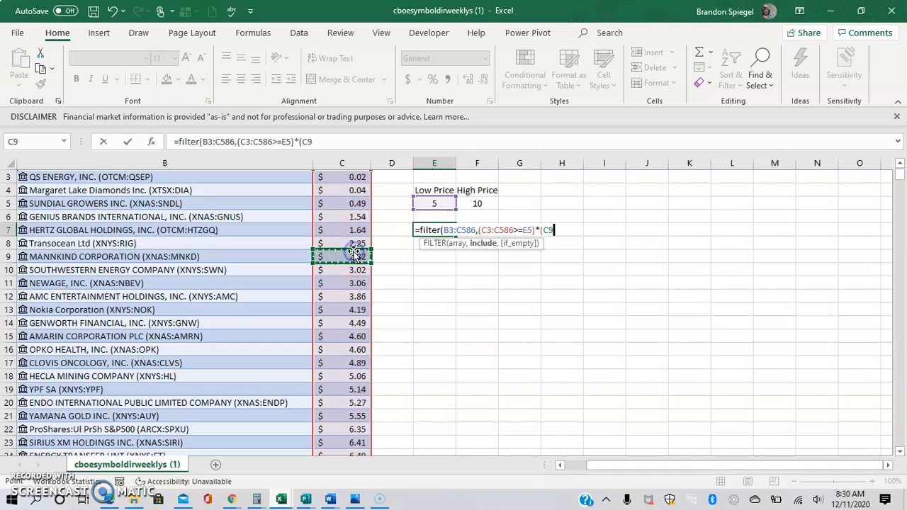
key("ctrl+Up")
key("Down")
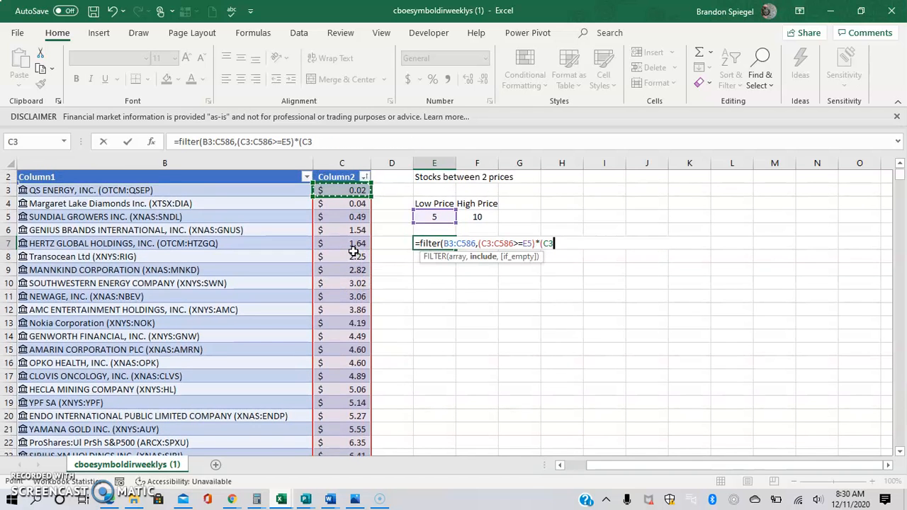
key("ctrl+shift+Down")
key("shift+Up")
key("shift+Up")
key("shift+Up")
key("shift+Up")
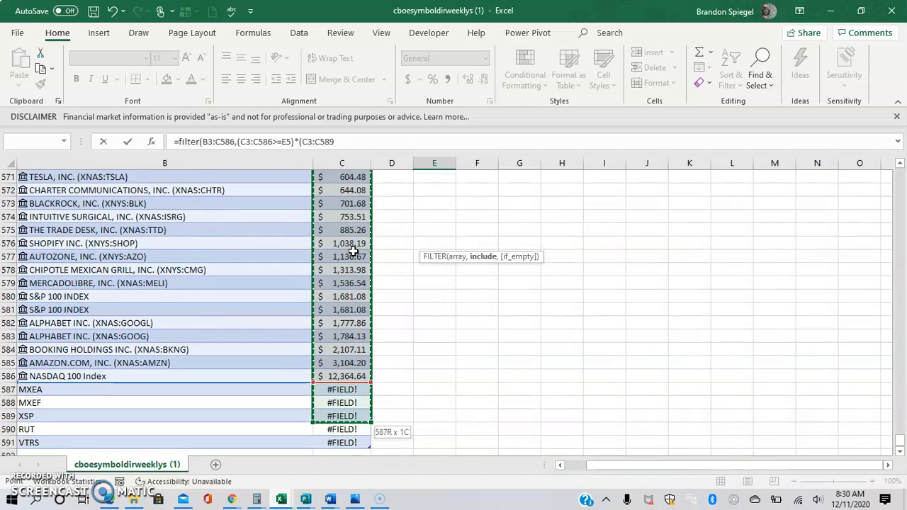
key("shift+Up")
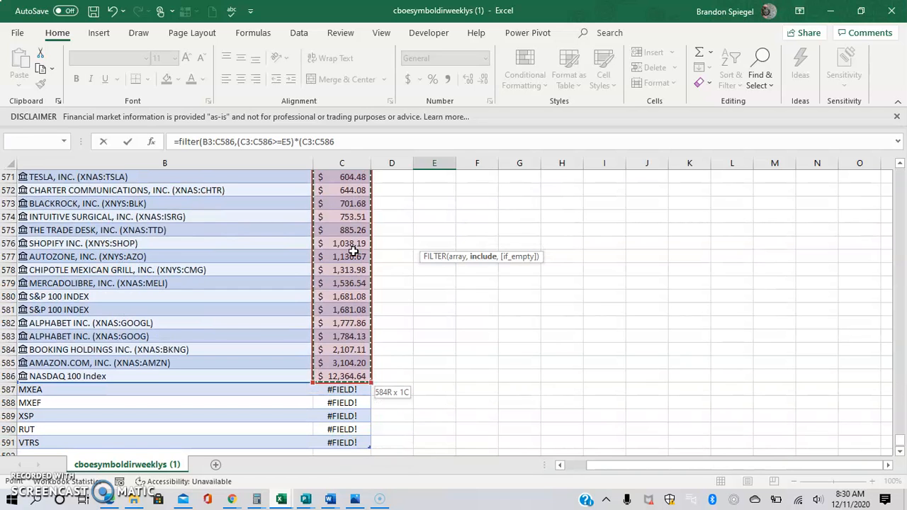
Step: Require the prices in the second condition to be less than or equal to the high price in F5 and close the condition
type("<=")
key("Up")
key("Up")
key("Up")
key("Right")
key("Right")
key("Left")
key("Down")
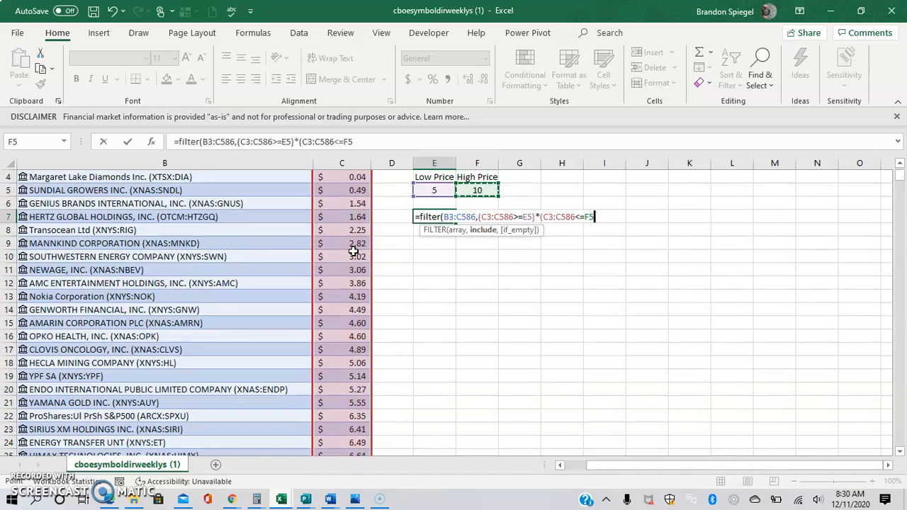
type(")")
Step: Add "no record found" as the if_empty text and enter the FILTER formula in E7, accepting the proposed correction
type(",\"n")
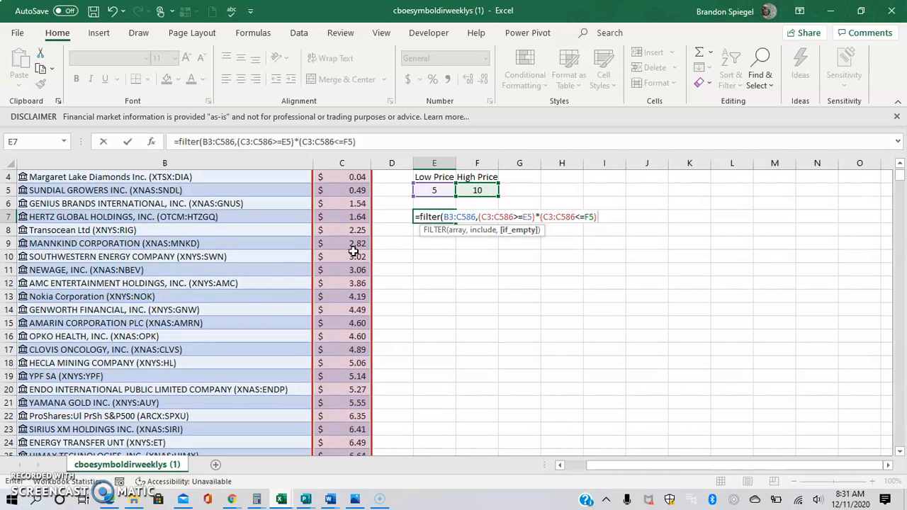
type("o record")
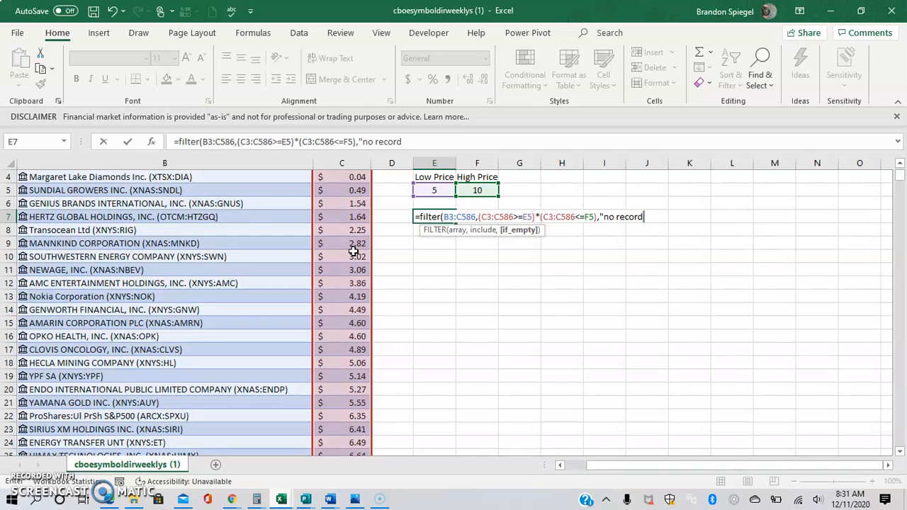
type(" fo und)")
key("Return")
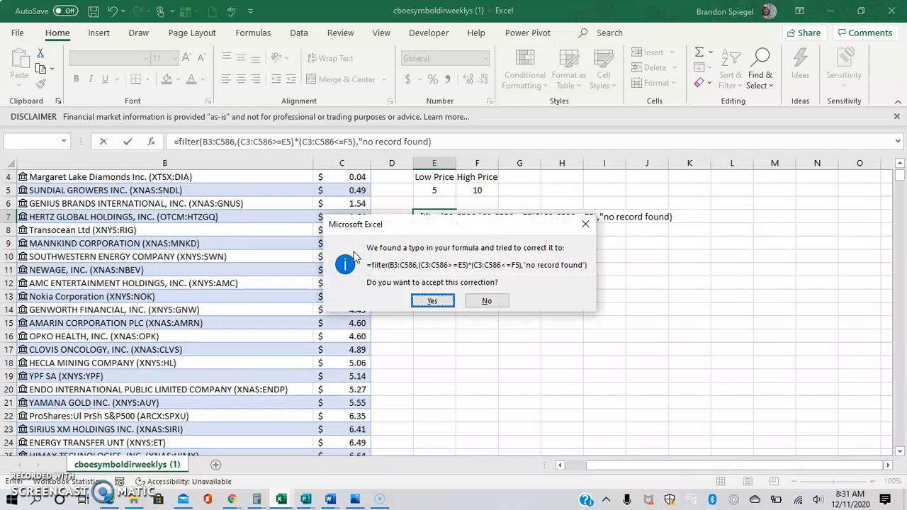
key("Return")
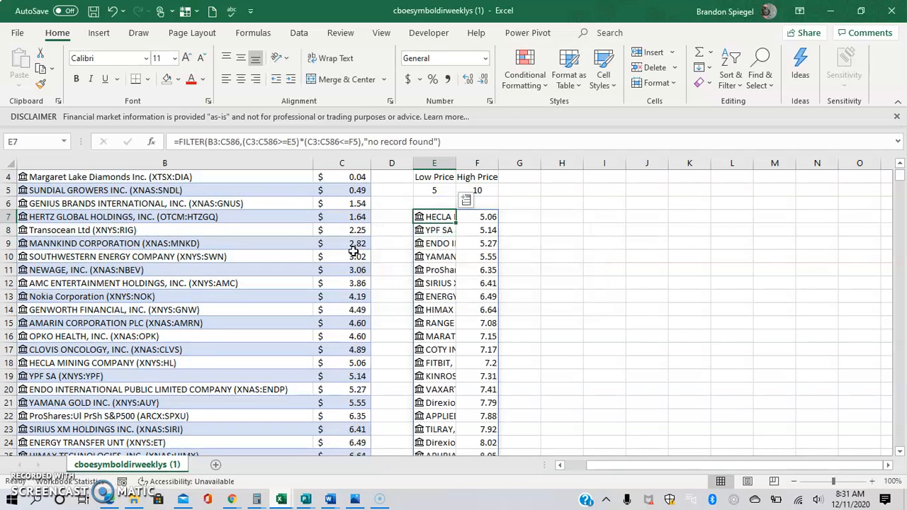
Step: Select the whole filtered list from E7 and autofit the widths of columns E and F to it
key("ctrl+shift+Right")
key("ctrl+shift+Down")
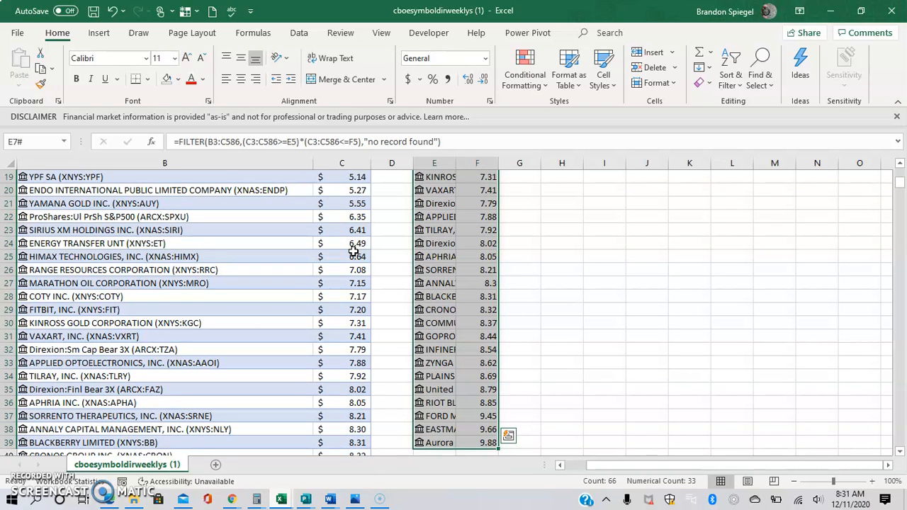
key("alt+h")
key("o")
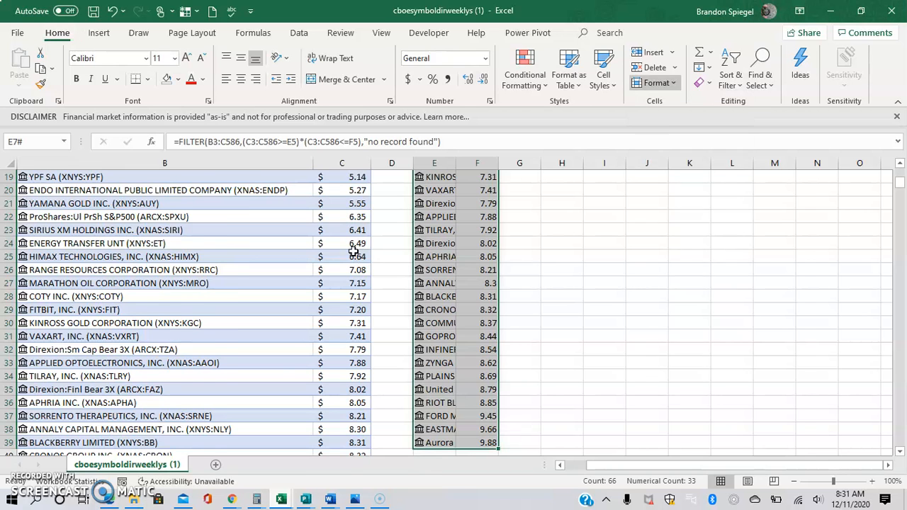
key("i")
key("Up")
key("Down")
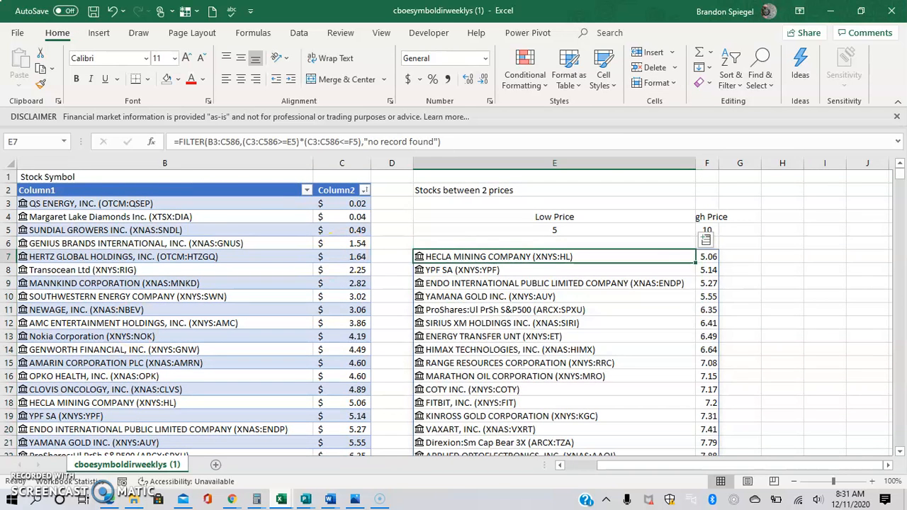
left_click(27, 483)
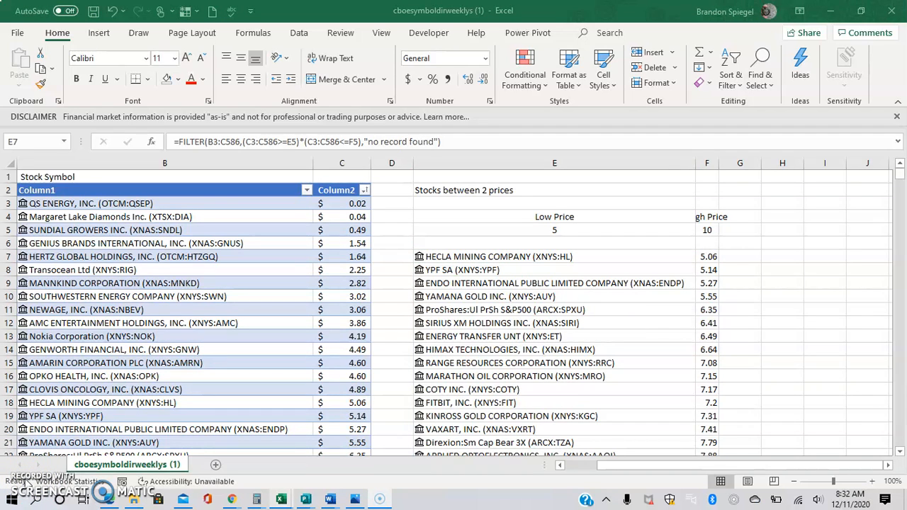
left_click(468, 236)
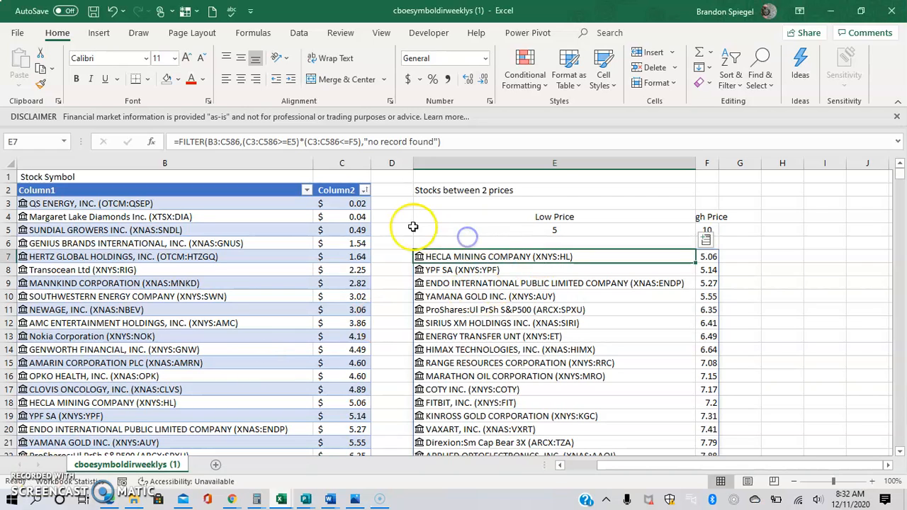
left_click(413, 227)
key("Left")
key("alt+shift+F10")
key("Down")
key("Down")
key("Escape")
Step: Set the low price in E5 to 8
left_click(525, 231)
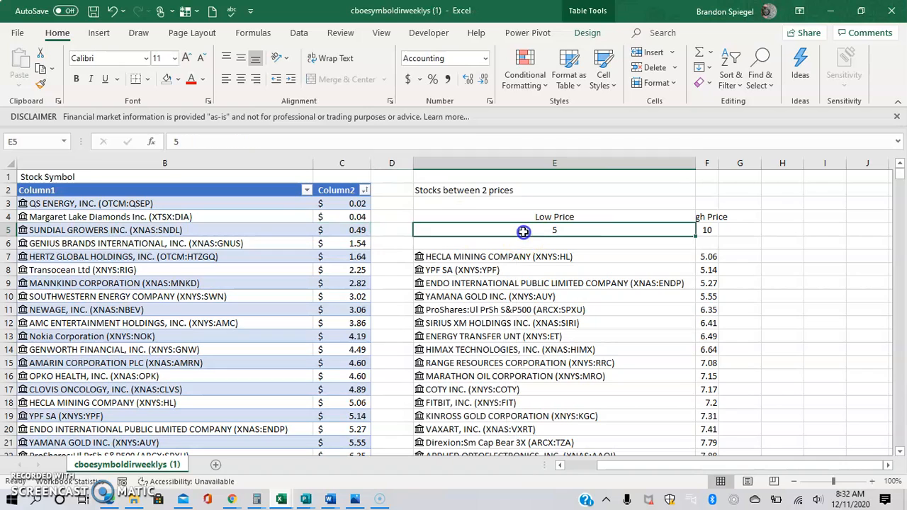
type("10")
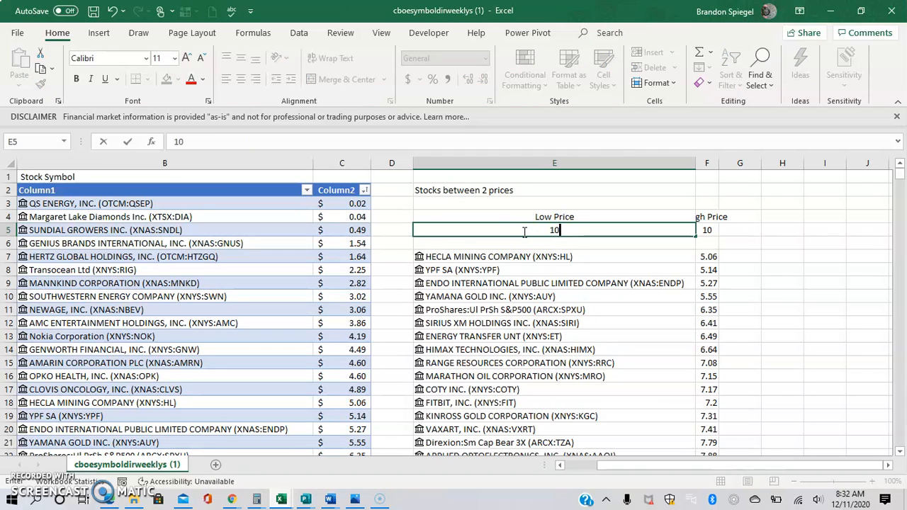
key("Escape")
type("8")
key("Return")
Step: Set the high price in F5 to 15
key("Up")
key("Right")
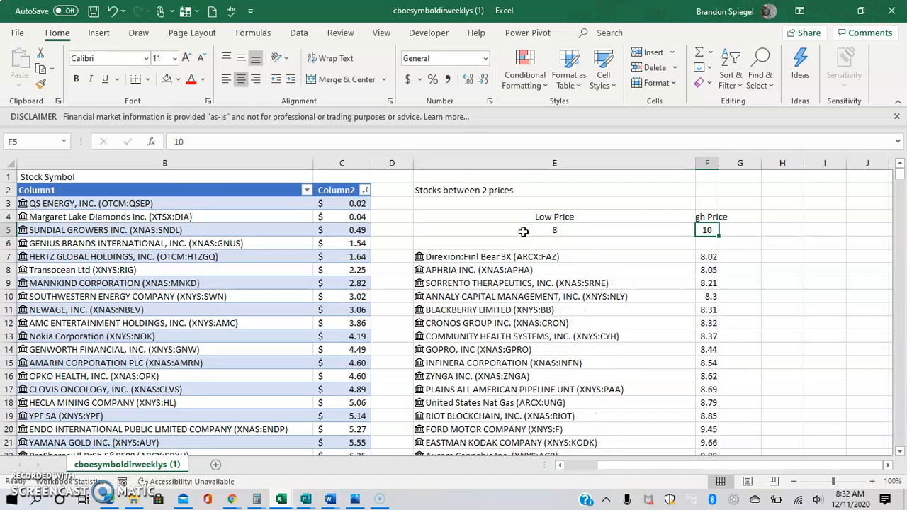
type("15")
key("Return")
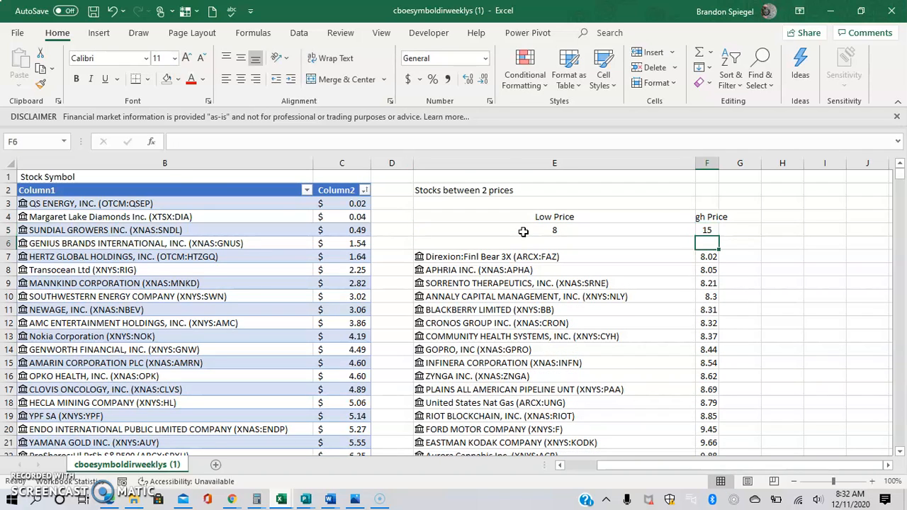
Step: Review the filtered stocks from E7 to the end of the list against the low and high price cells
key("Left")
key("Down")
key("ctrl+shift+Right")
key("ctrl+shift+Down")
key("Up")
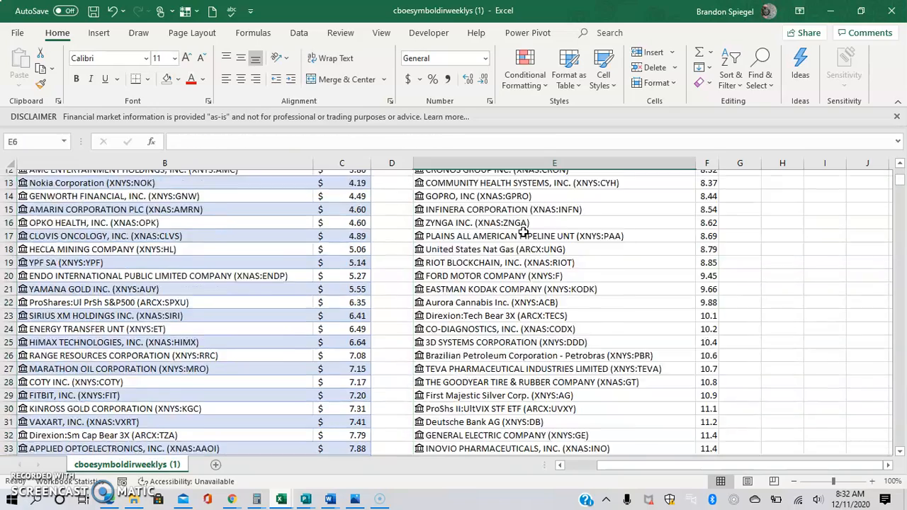
key("Down")
key("Up")
key("Up")
key("Up")
key("shift+Down")
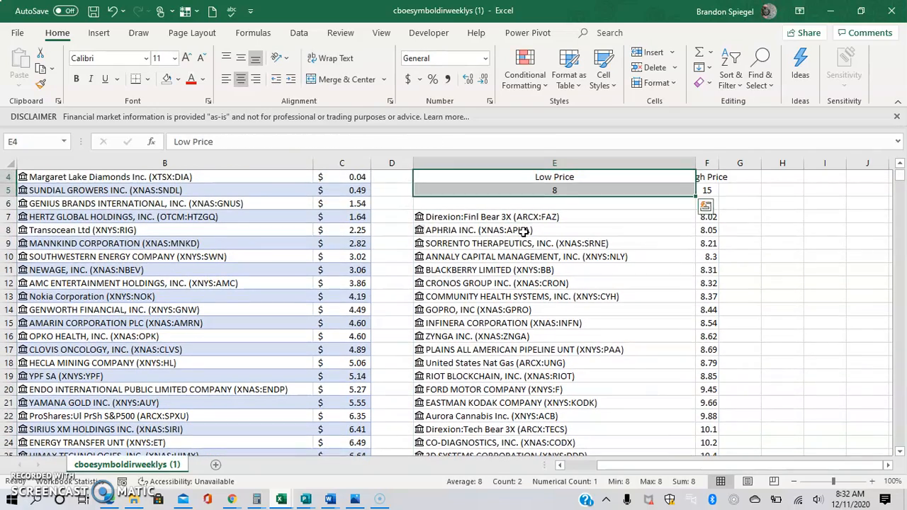
key("Down")
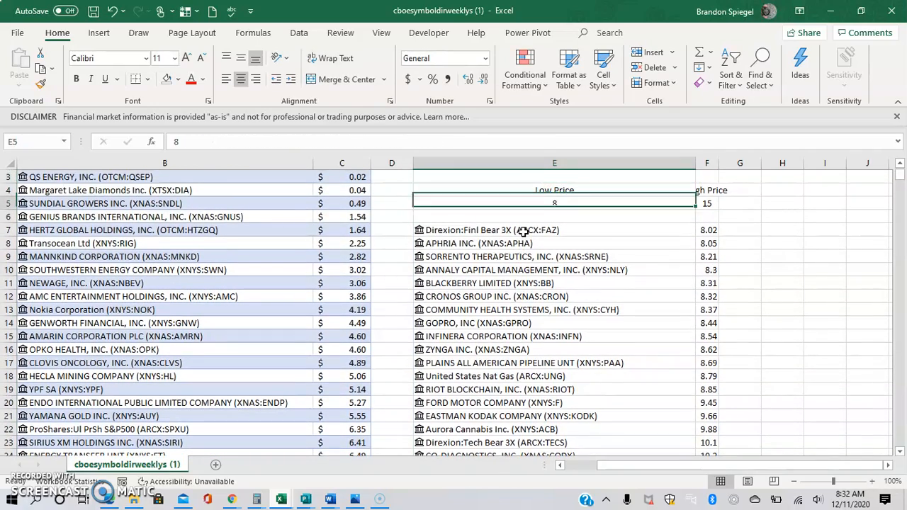
Step: Check the prices in the filtered list from F7 down to the last row against the price limits
key("Down")
key("Down")
key("Right")
key("ctrl+shift+Down")
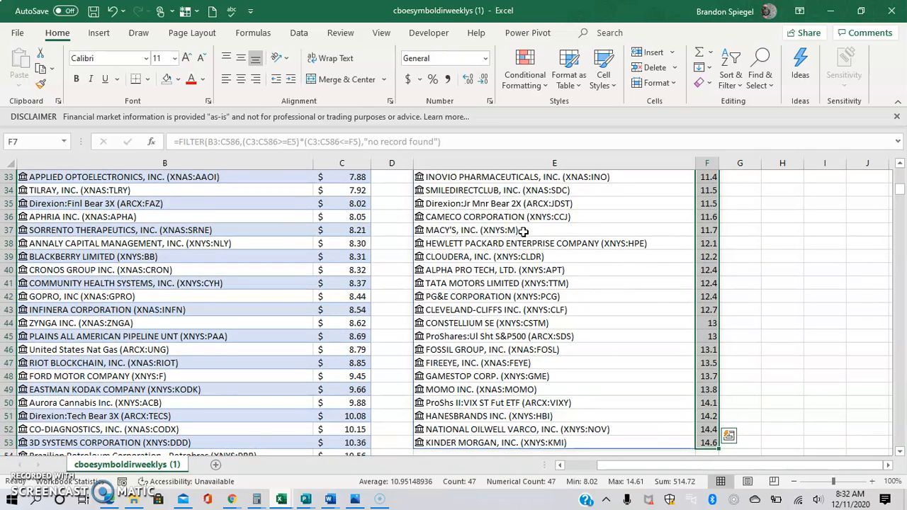
key("Left")
key("Up")
key("Up")
key("Up")
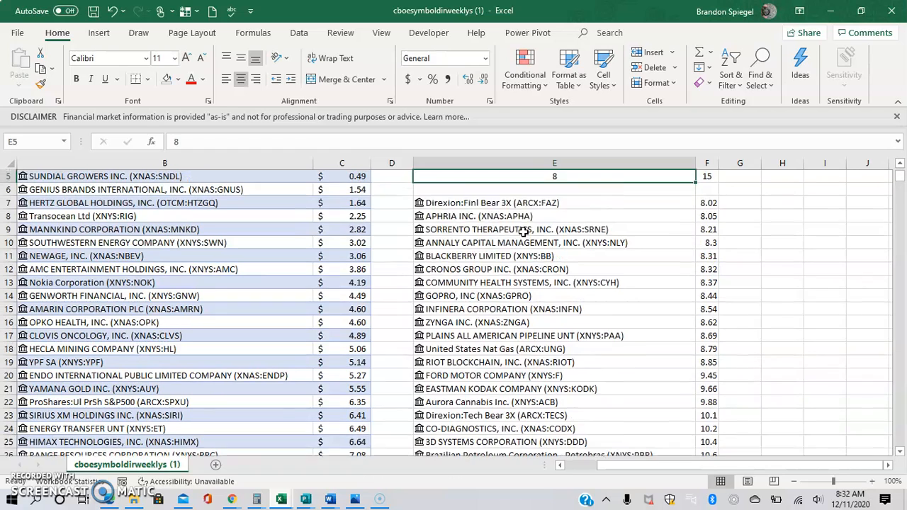
key("Down")
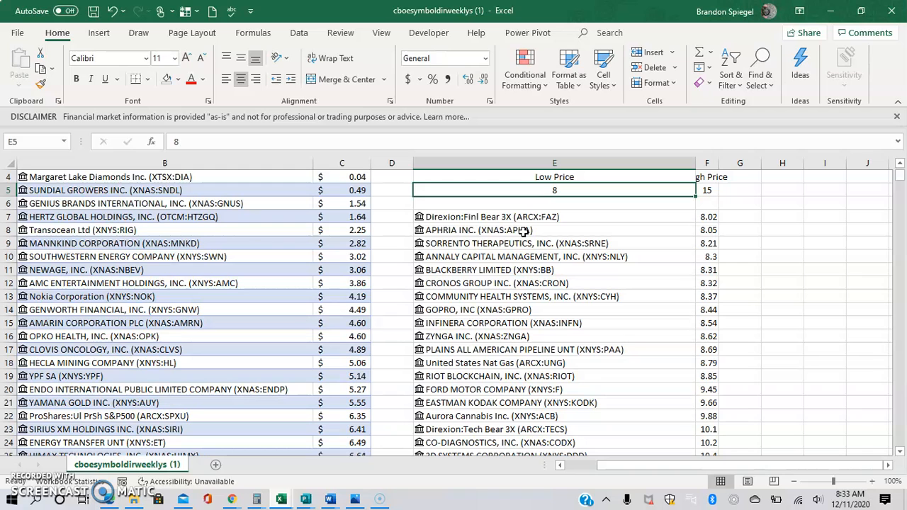
Step: Select the full filtered list of stock names and prices starting at E7
key("Down")
key("Down")
key("ctrl+shift+Right")
key("ctrl+shift+Down")
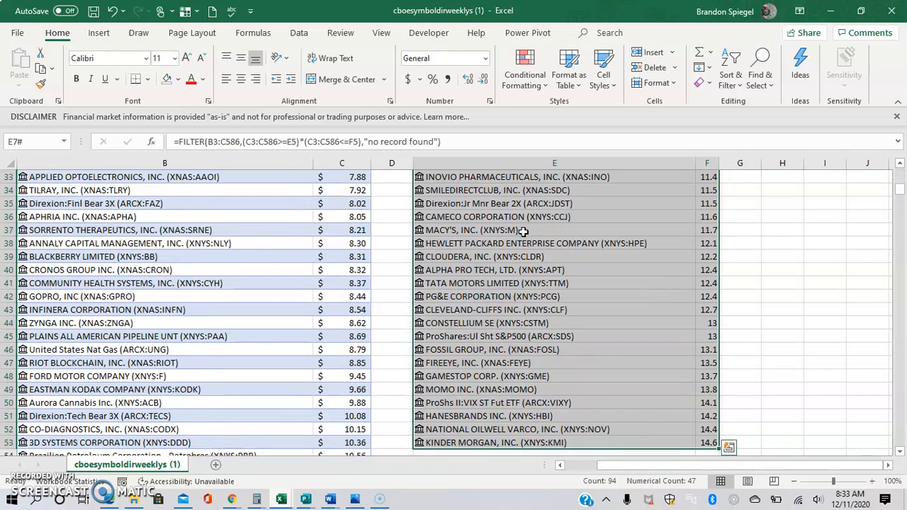
Step: Open the FILTER formula in E7 to examine its array, price conditions and if_empty text
key("ctrl+Up")
key("ctrl+Down")
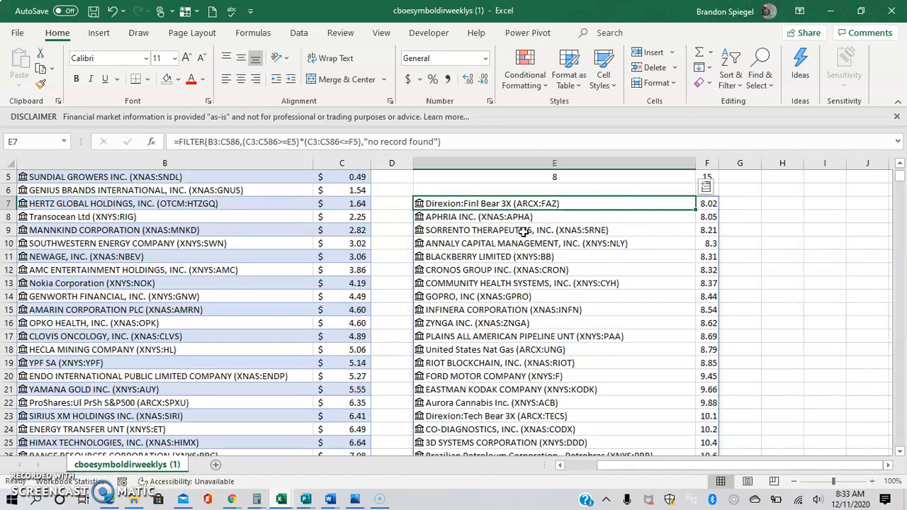
key("F2")
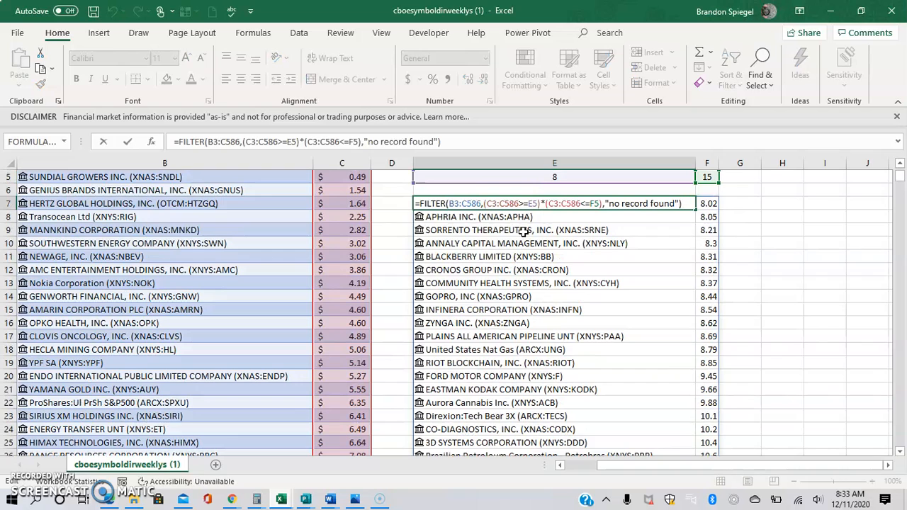